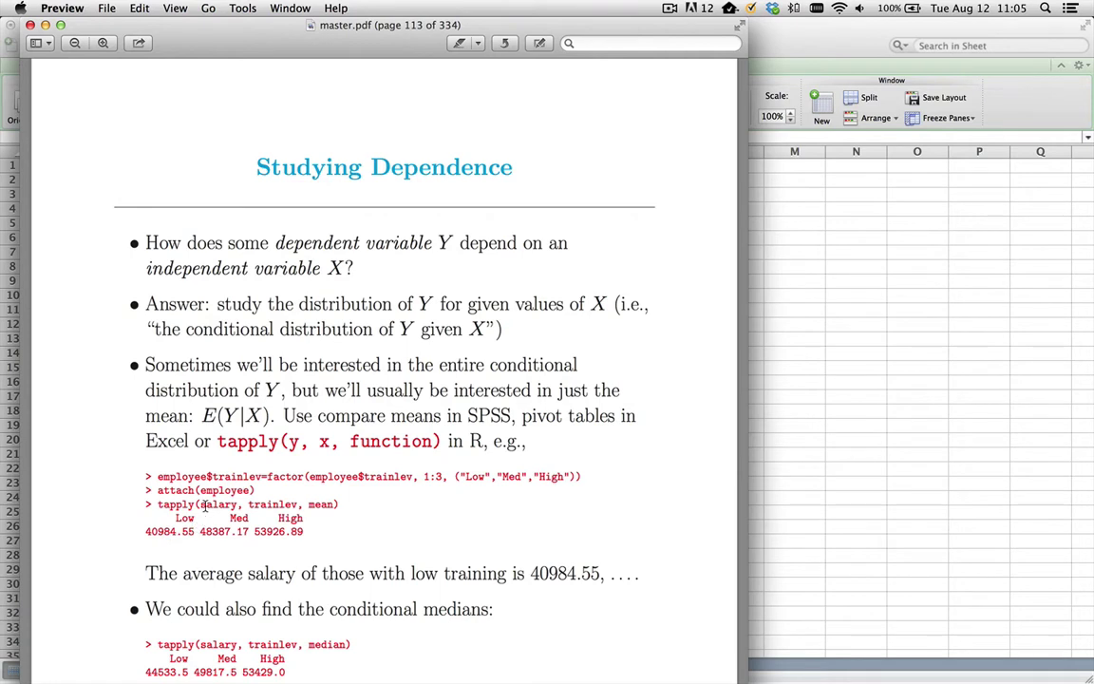
# Examine the tapply example in the PDF, highlighting the salary variable and the mean salaries for high, medium and low training
pyautogui.moveTo(200, 506); pyautogui.dragTo(235, 508)
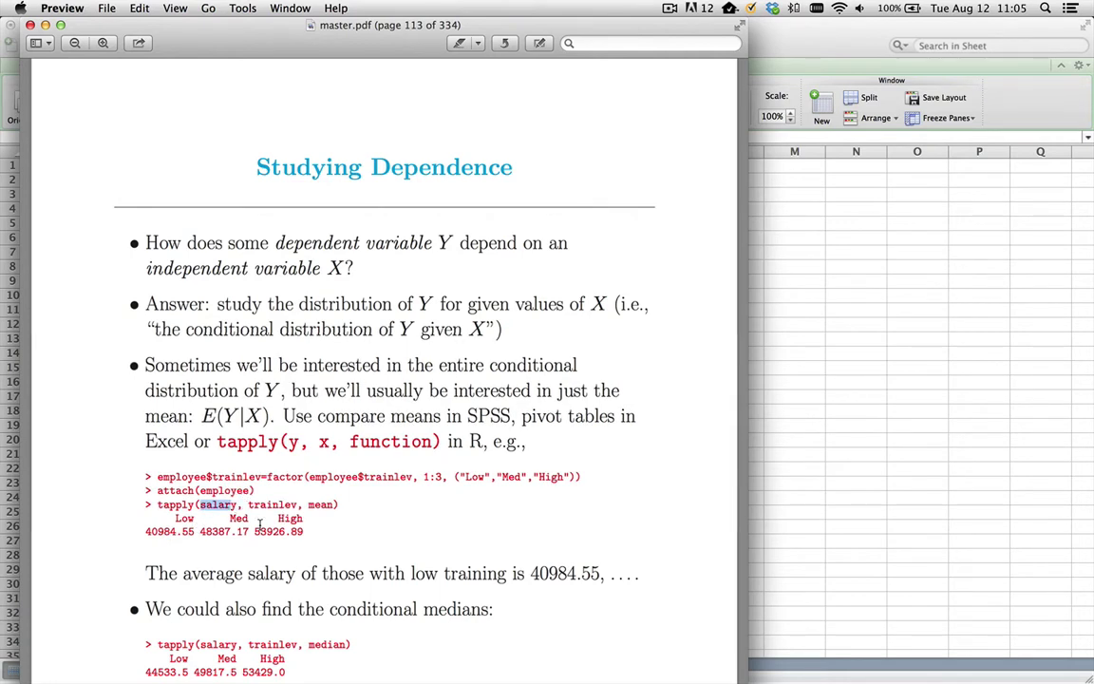
pyautogui.moveTo(253, 533); pyautogui.dragTo(305, 533)
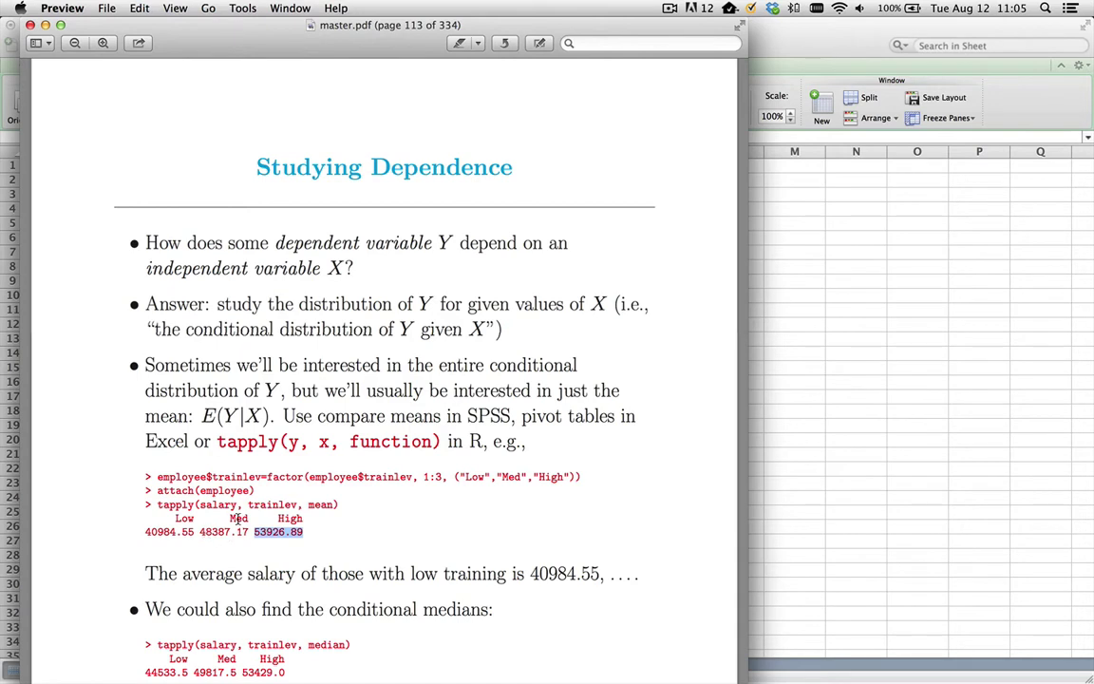
pyautogui.moveTo(199, 533); pyautogui.dragTo(246, 532)
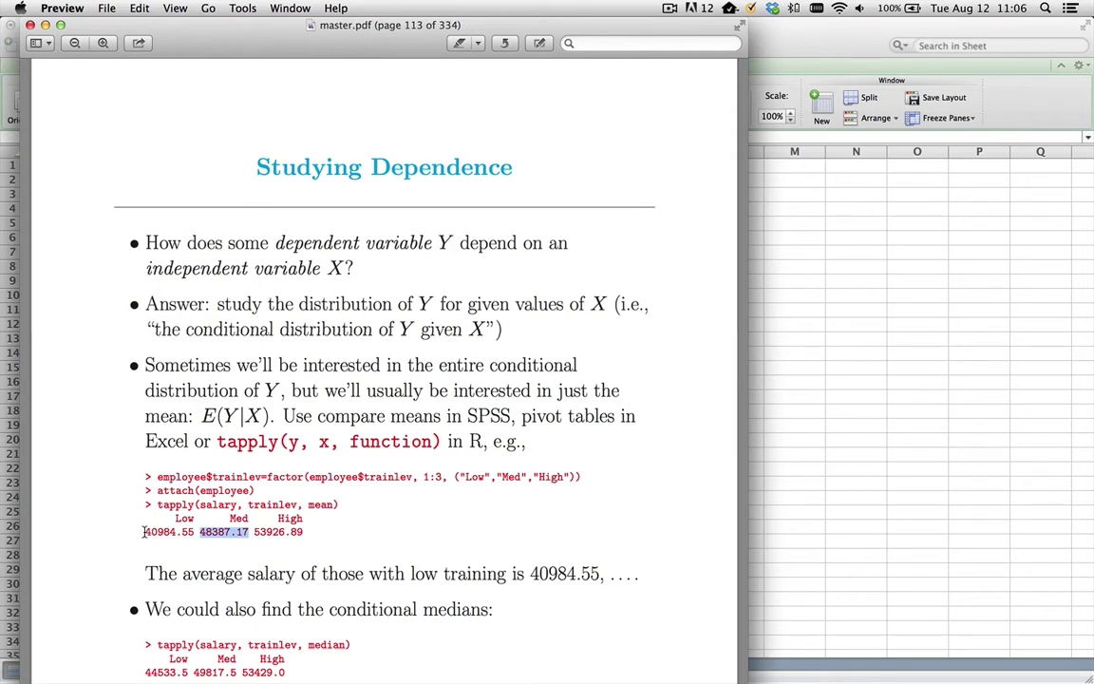
pyautogui.moveTo(145, 532); pyautogui.dragTo(194, 531)
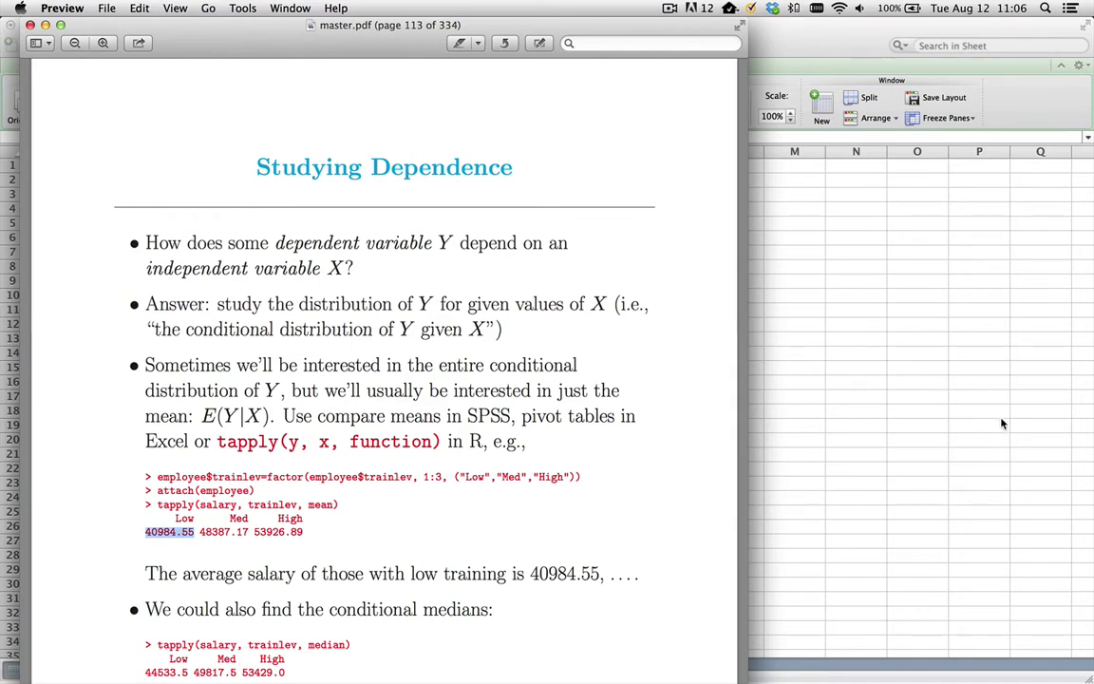
# Switch to employee.csv in Excel and create a PivotTable from range $A$1:$F$72 on a new worksheet
pyautogui.click(865, 432)
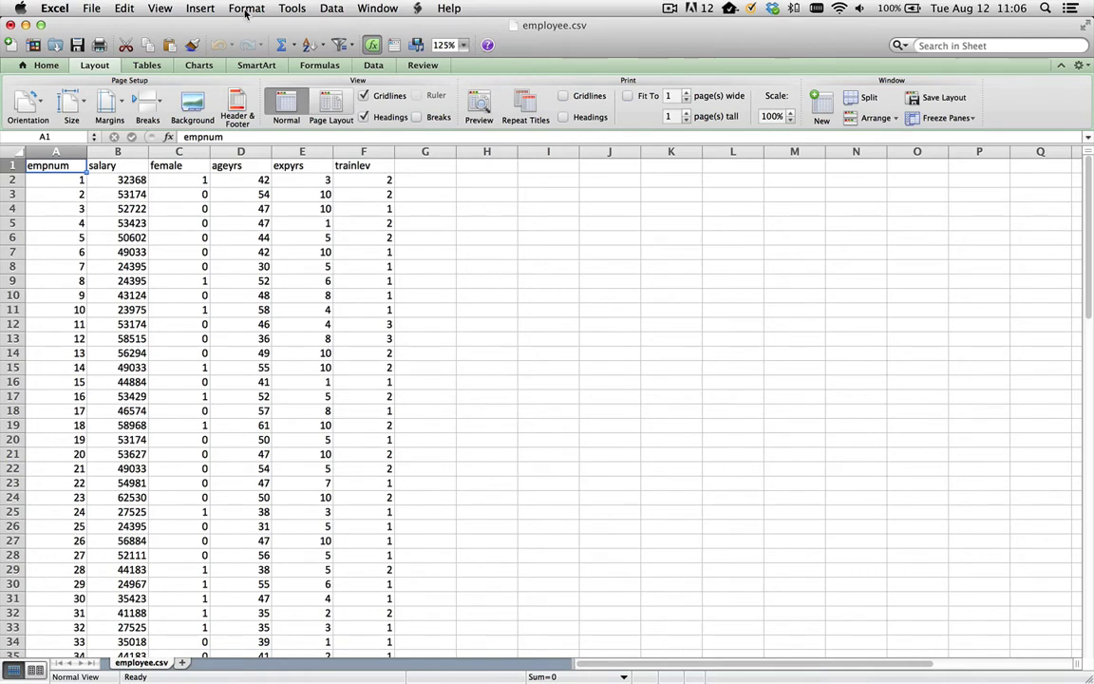
pyautogui.click(295, 9)
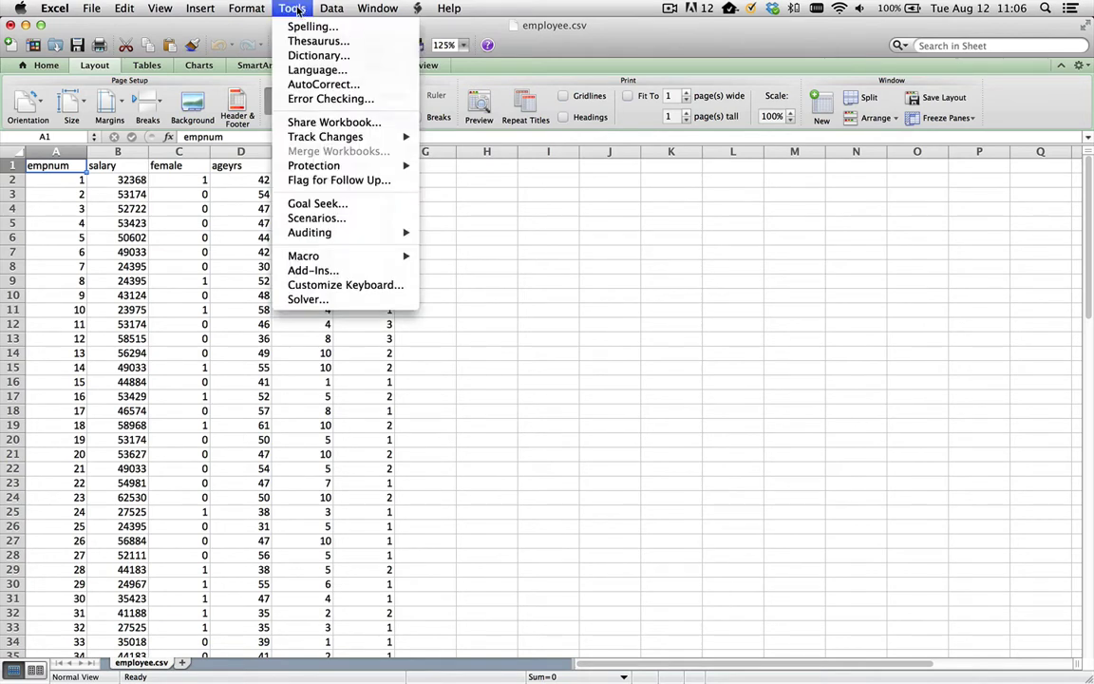
pyautogui.moveTo(332, 9)
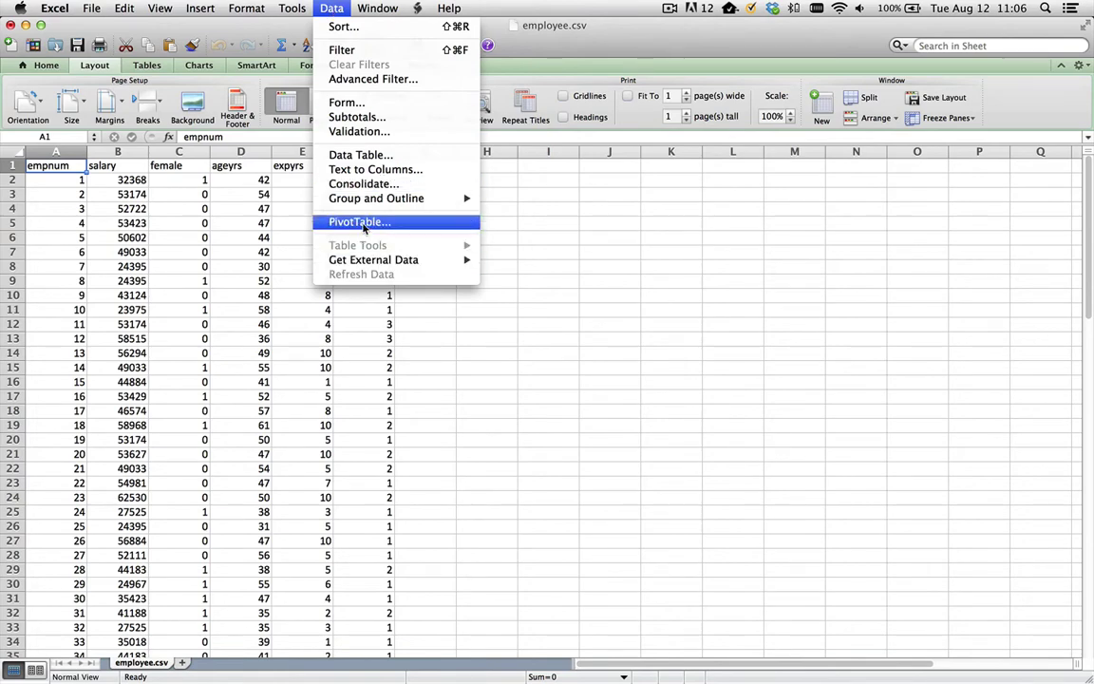
pyautogui.click(363, 223)
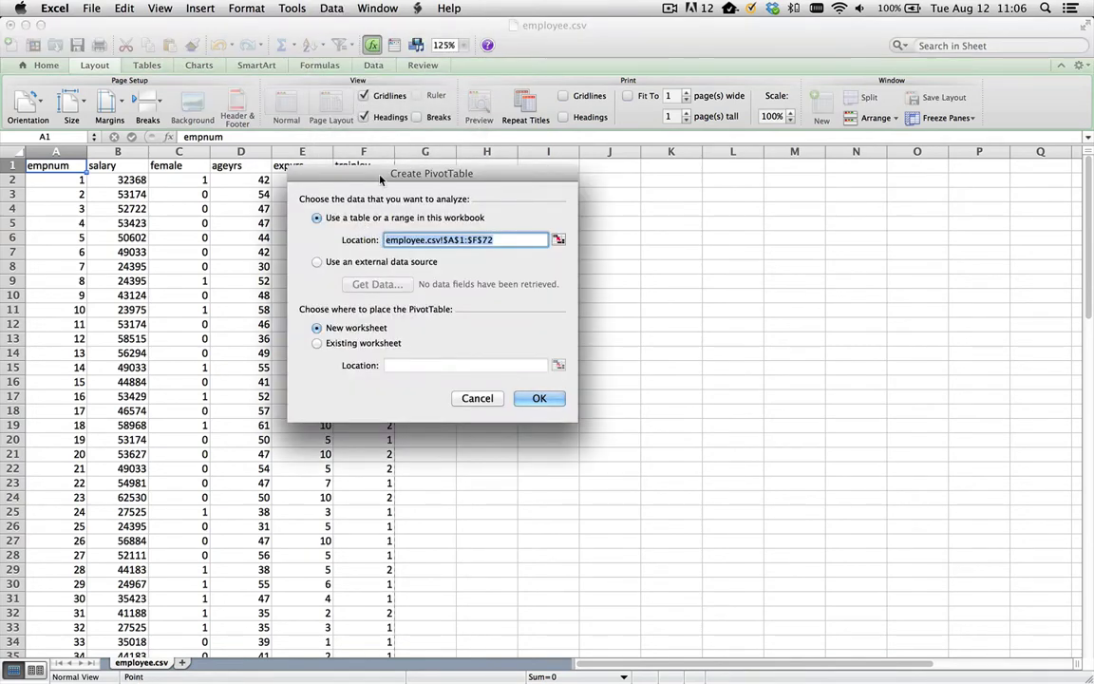
pyautogui.moveTo(363, 173); pyautogui.dragTo(546, 158)
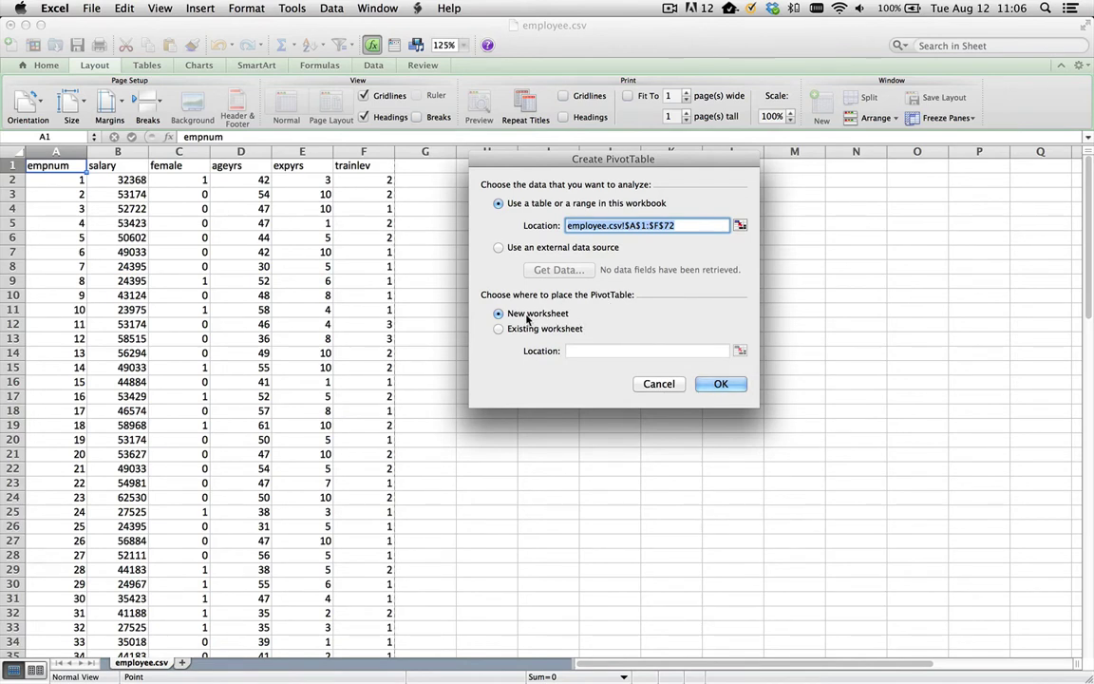
pyautogui.click(722, 383)
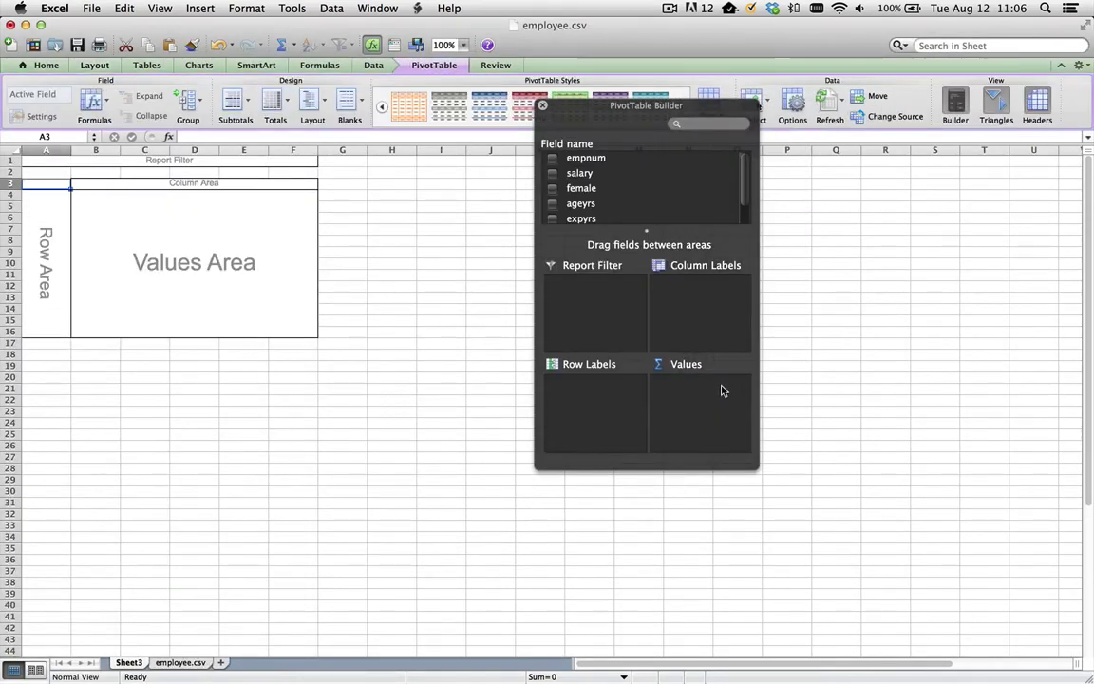
# Place the trainlev field in the PivotTable's row labels
pyautogui.click(464, 46)
pyautogui.click(457, 82)
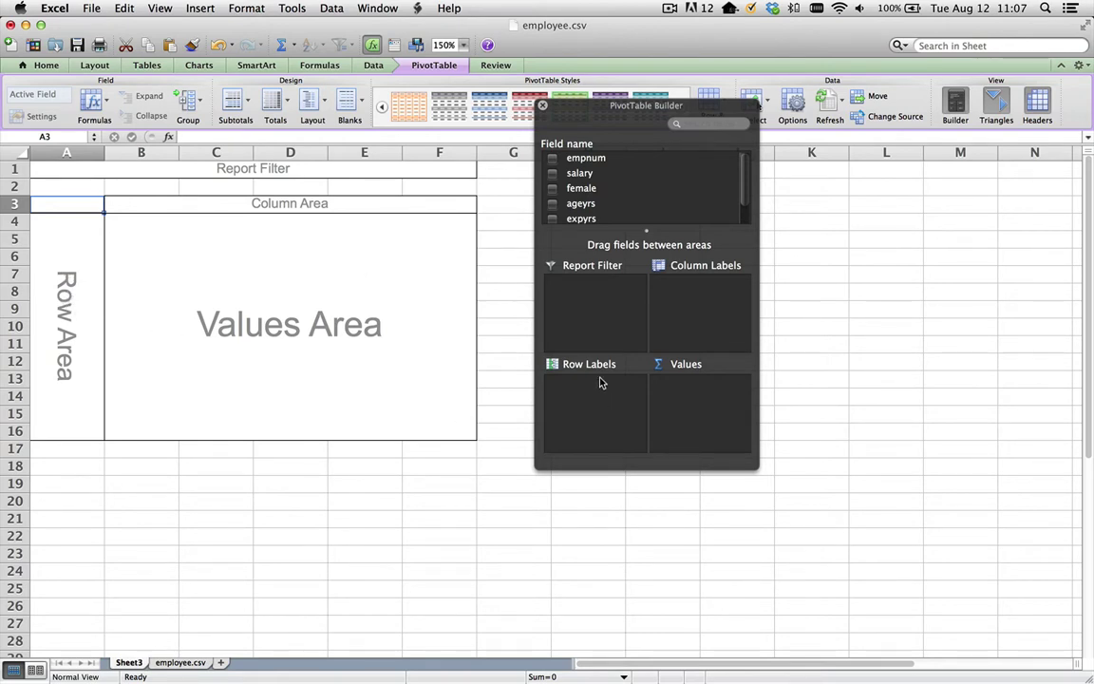
pyautogui.scroll(-1, 589, 186)
pyautogui.scroll(-1, 587, 188)
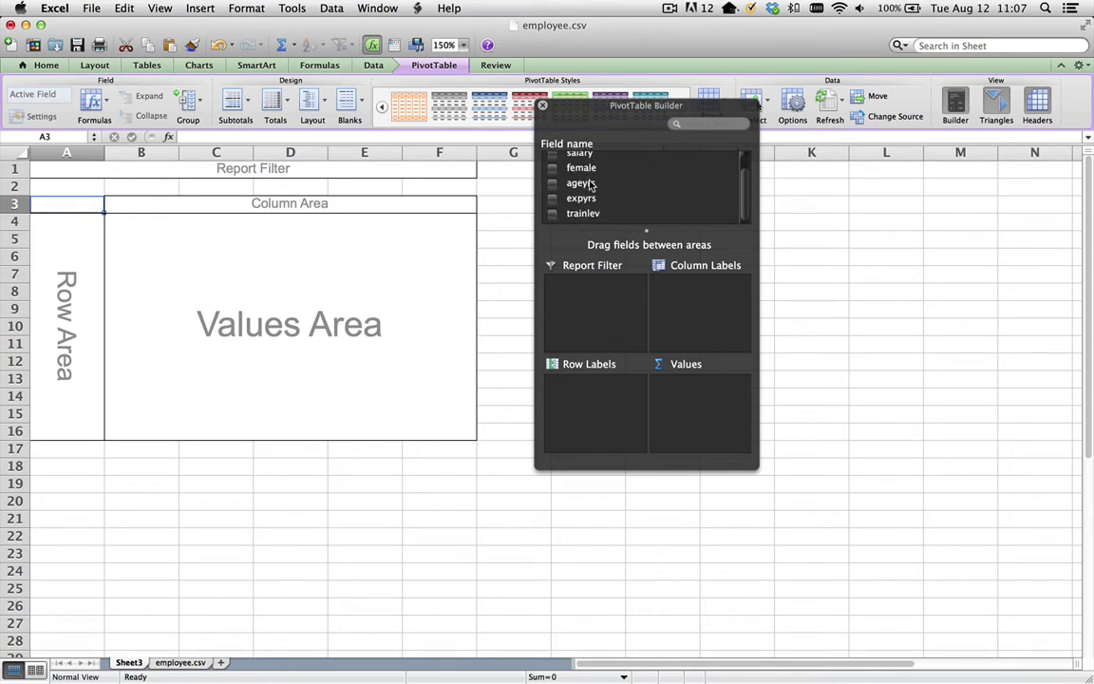
pyautogui.moveTo(576, 224); pyautogui.dragTo(589, 403)
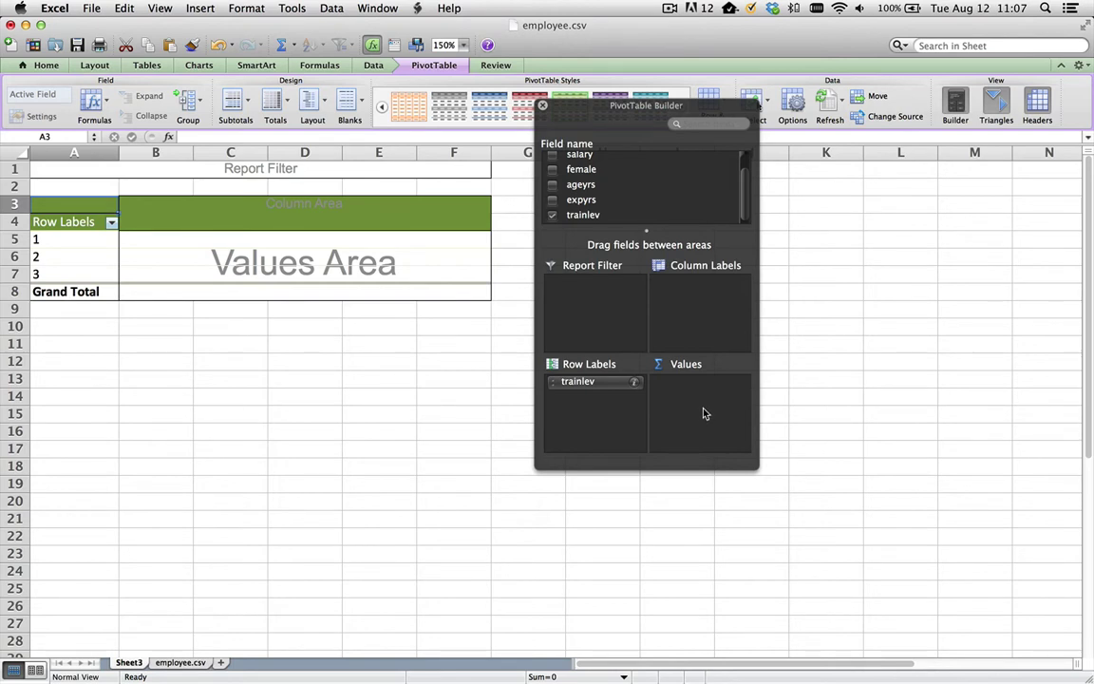
# Add the salary field to the PivotTable's values and summarize it by Average
pyautogui.scroll(1, 601, 199)
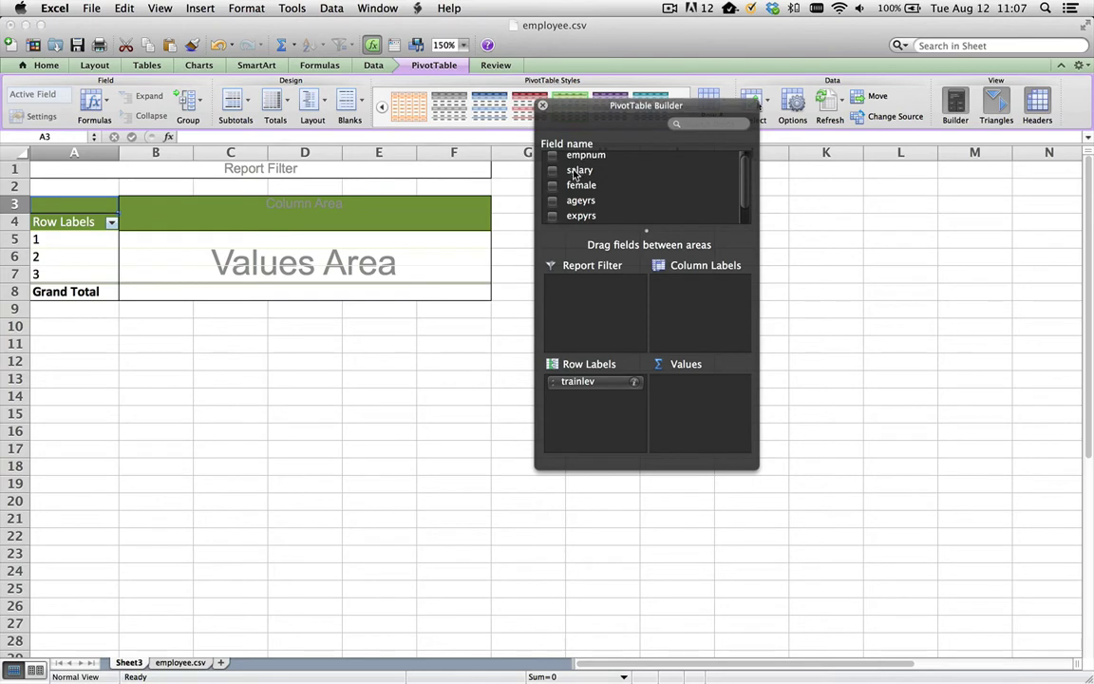
pyautogui.moveTo(575, 172); pyautogui.dragTo(703, 392)
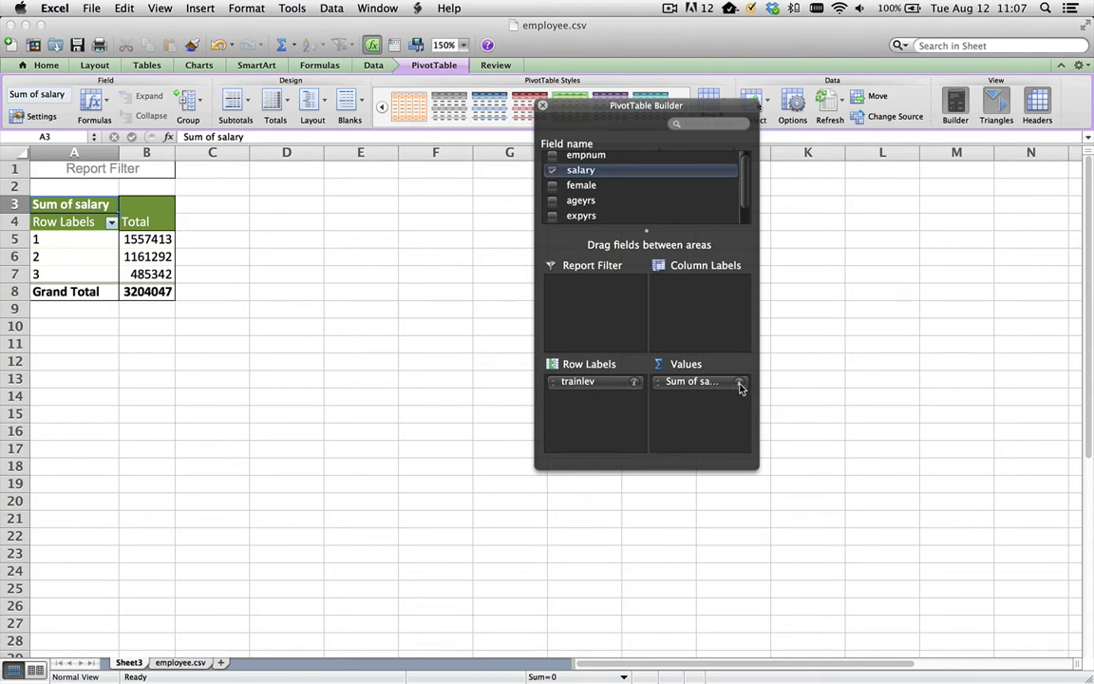
pyautogui.click(741, 383)
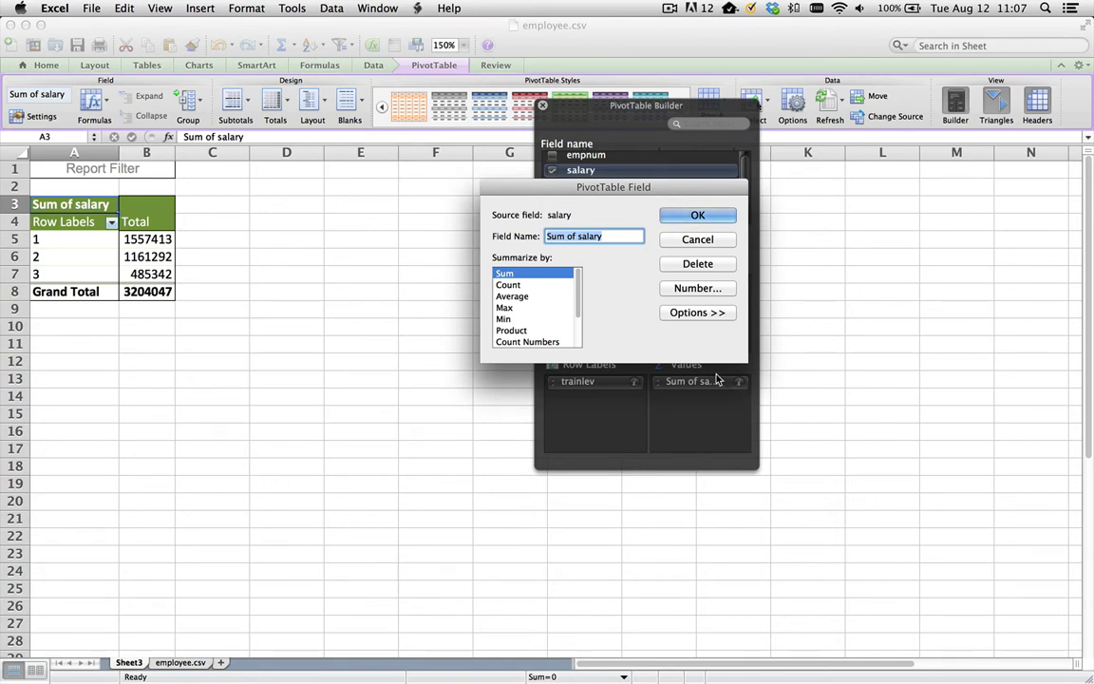
pyautogui.click(513, 297)
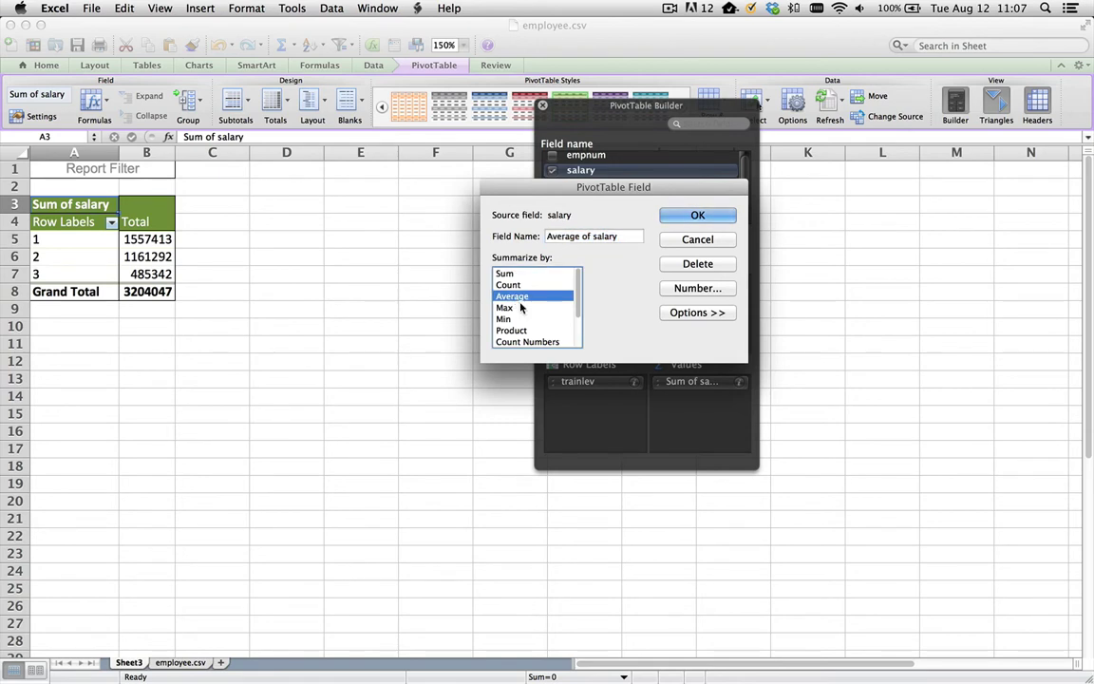
pyautogui.click(694, 215)
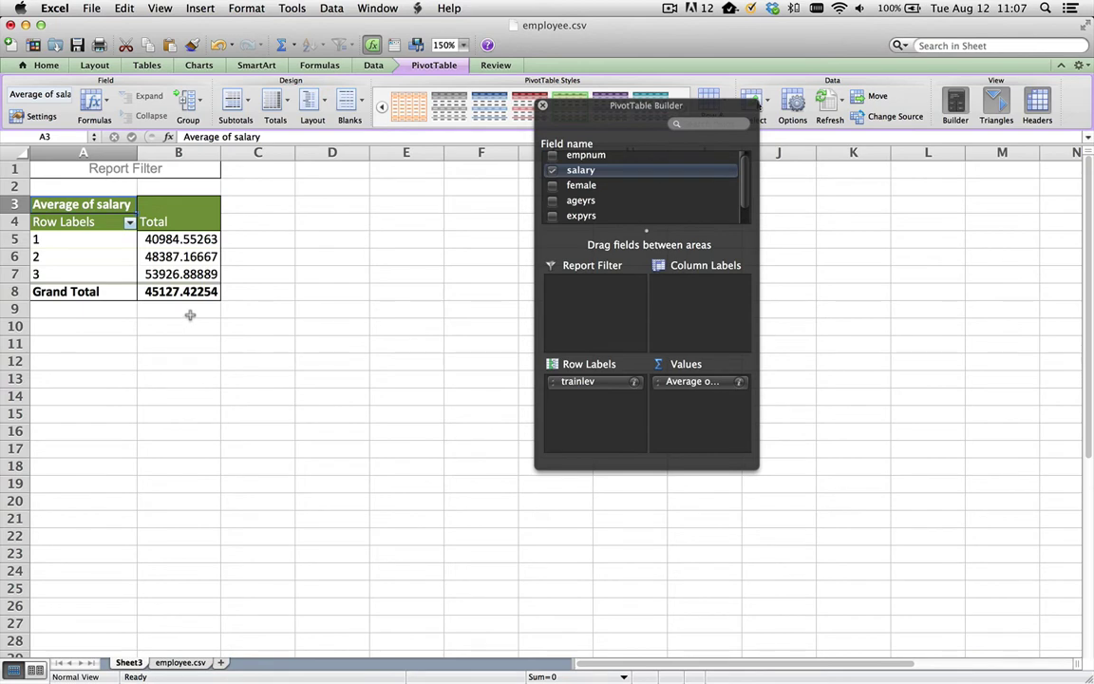
# Format the average salary values, including the grand total, as Currency with two decimal places and the $ symbol
pyautogui.click(184, 239)
pyautogui.moveTo(183, 240); pyautogui.dragTo(176, 298)
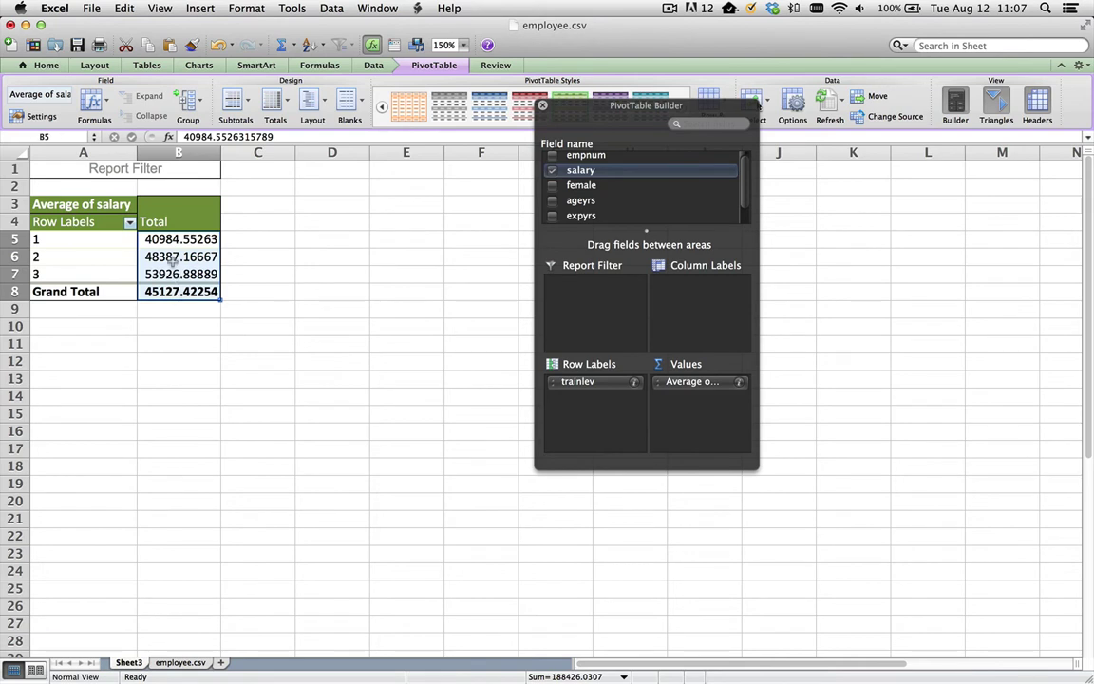
pyautogui.rightClick(175, 262)
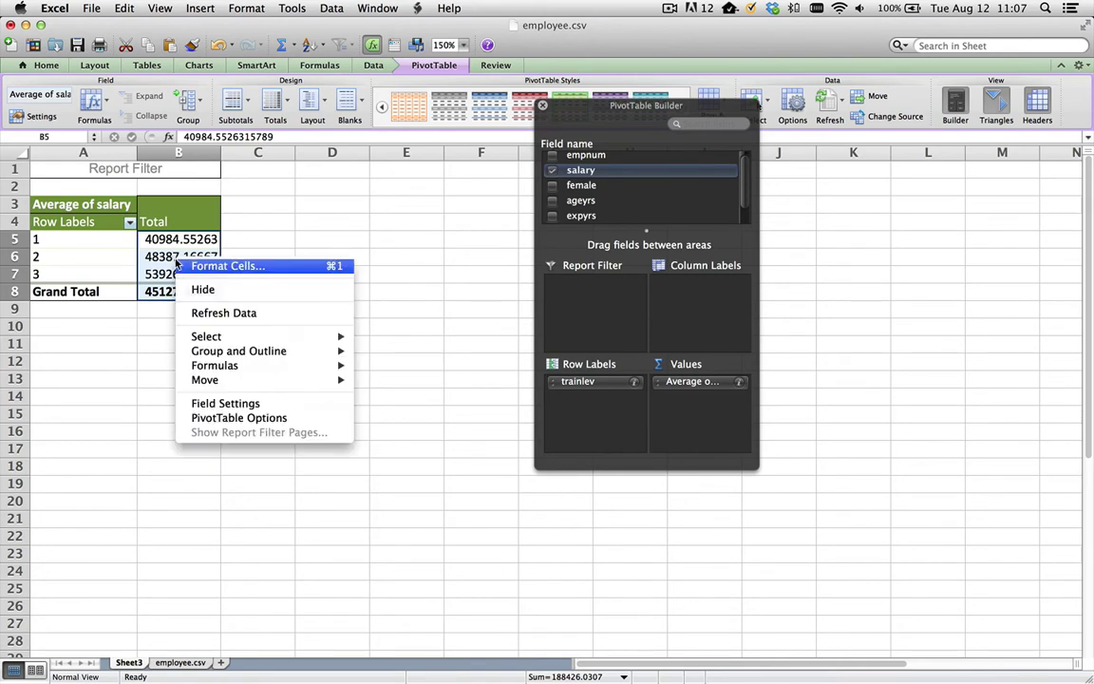
pyautogui.click(230, 266)
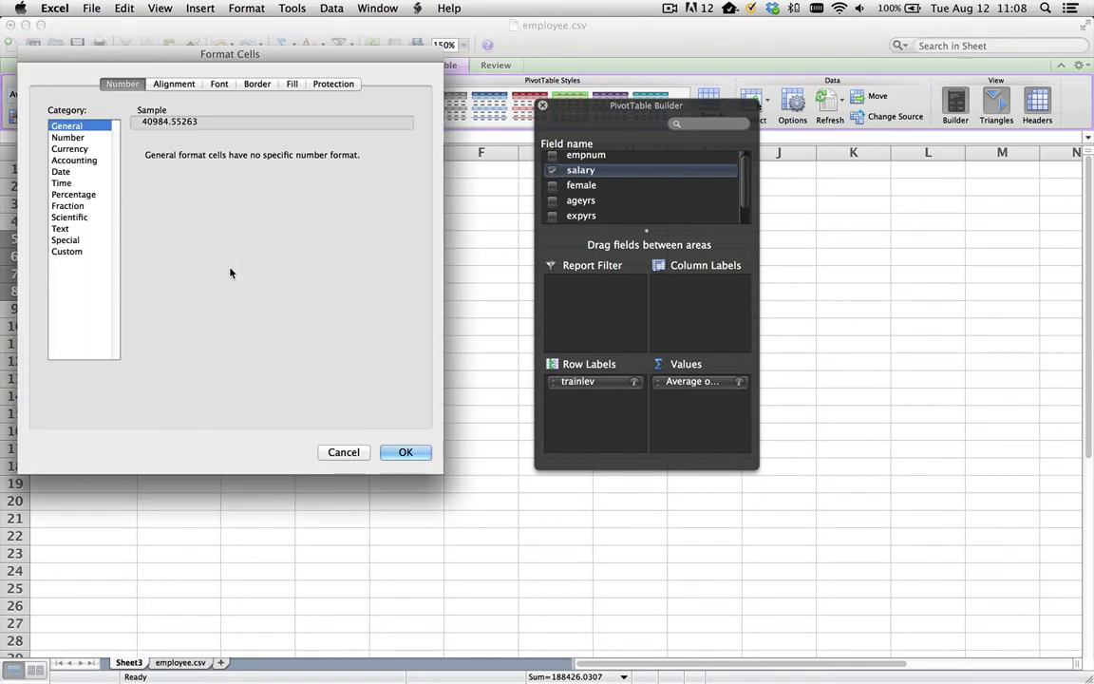
pyautogui.click(71, 151)
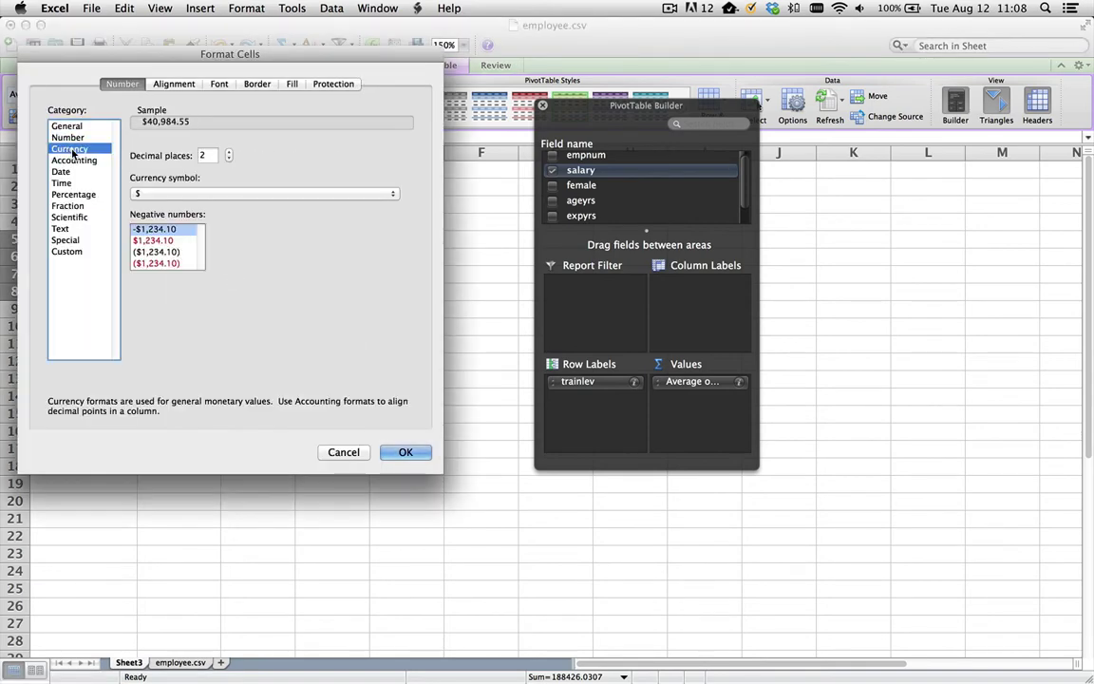
pyautogui.click(405, 451)
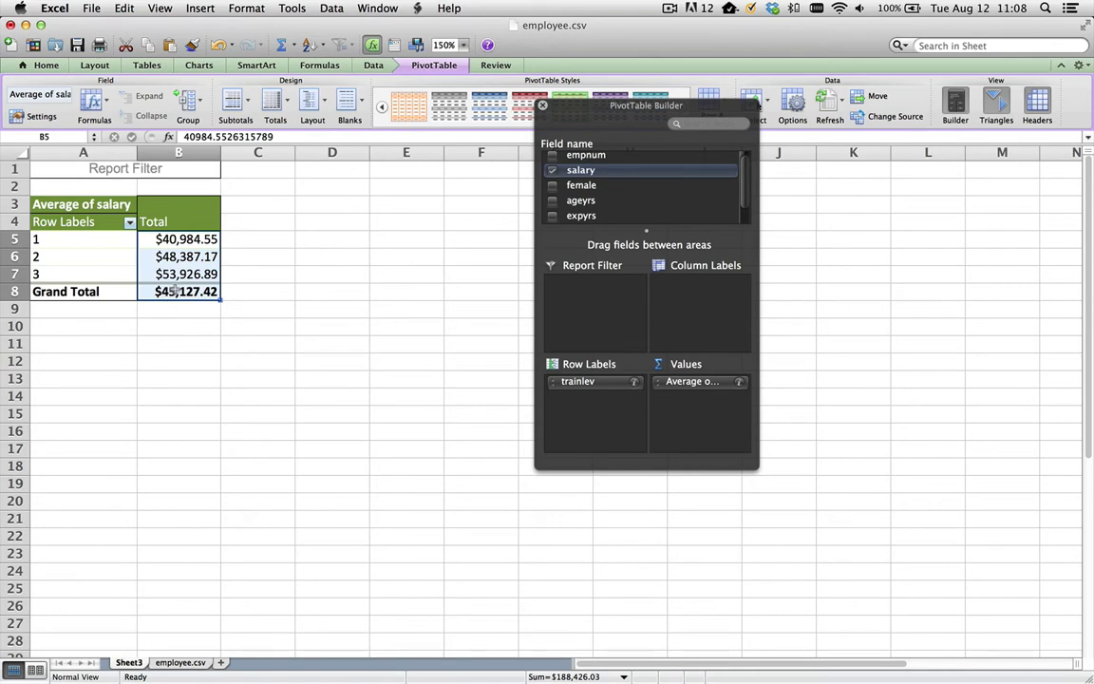
# Switch to the PDF in Preview, compare its mean salaries with the PivotTable averages, and return to Excel
pyautogui.press('super+Tab')
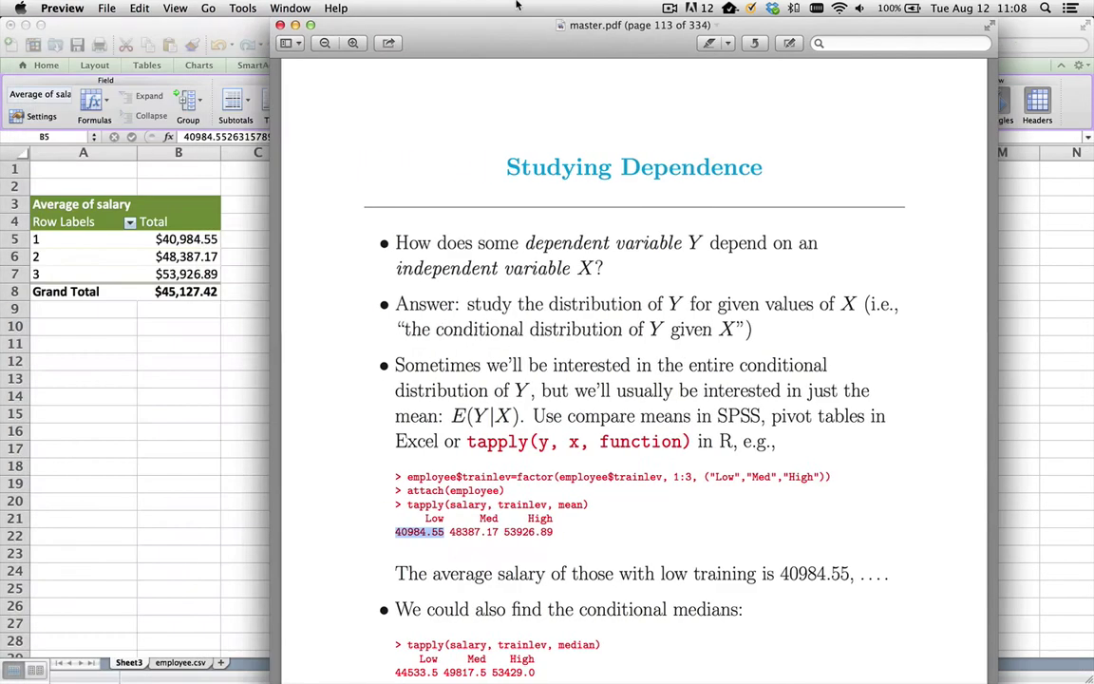
pyautogui.moveTo(517, 5)
pyautogui.mouseDown()
pyautogui.moveTo(572, 3)
pyautogui.moveTo(518, 4)
pyautogui.mouseUp()
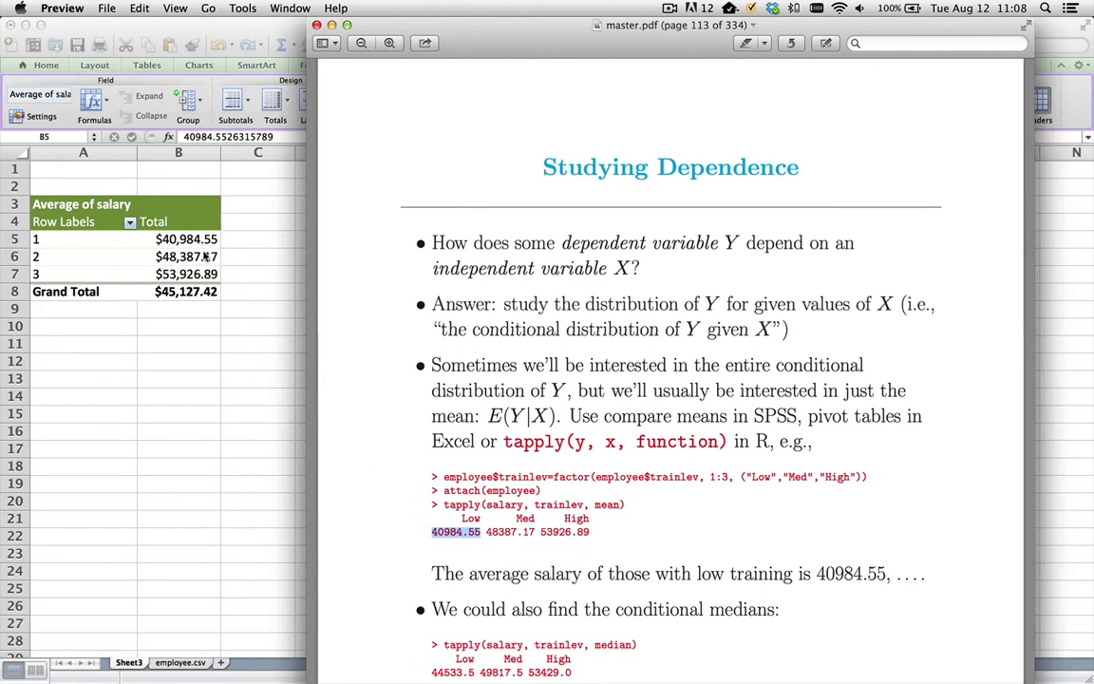
pyautogui.click(201, 363)
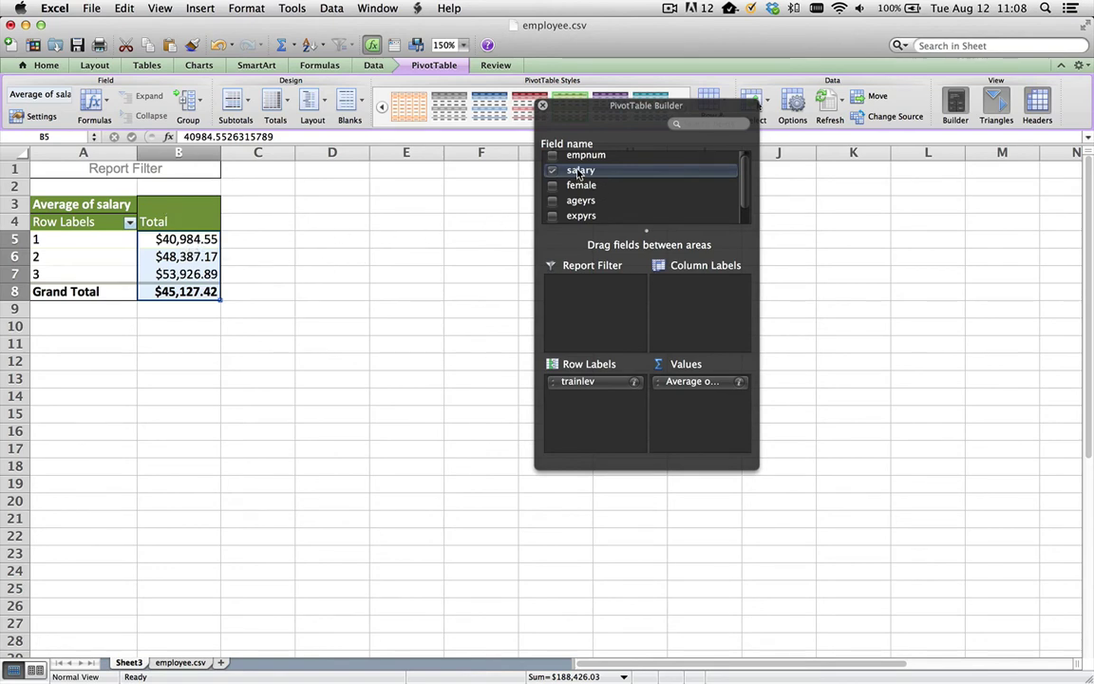
# Add salary to the PivotTable's values a second time and summarize it by Count
pyautogui.moveTo(580, 170); pyautogui.dragTo(707, 409)
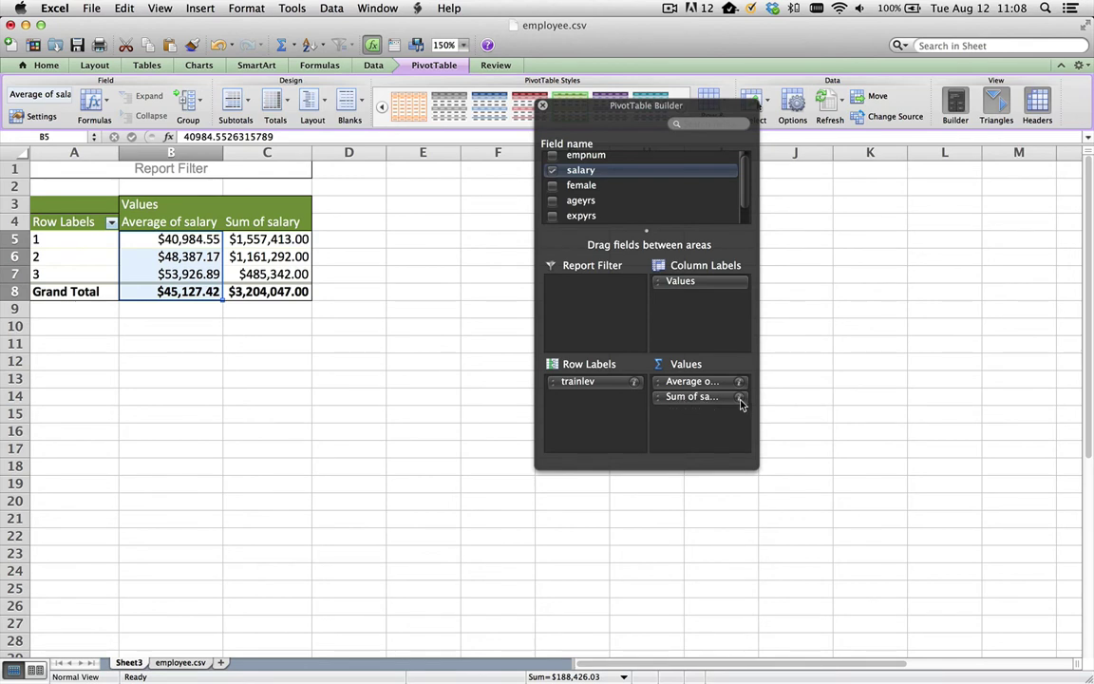
pyautogui.click(740, 399)
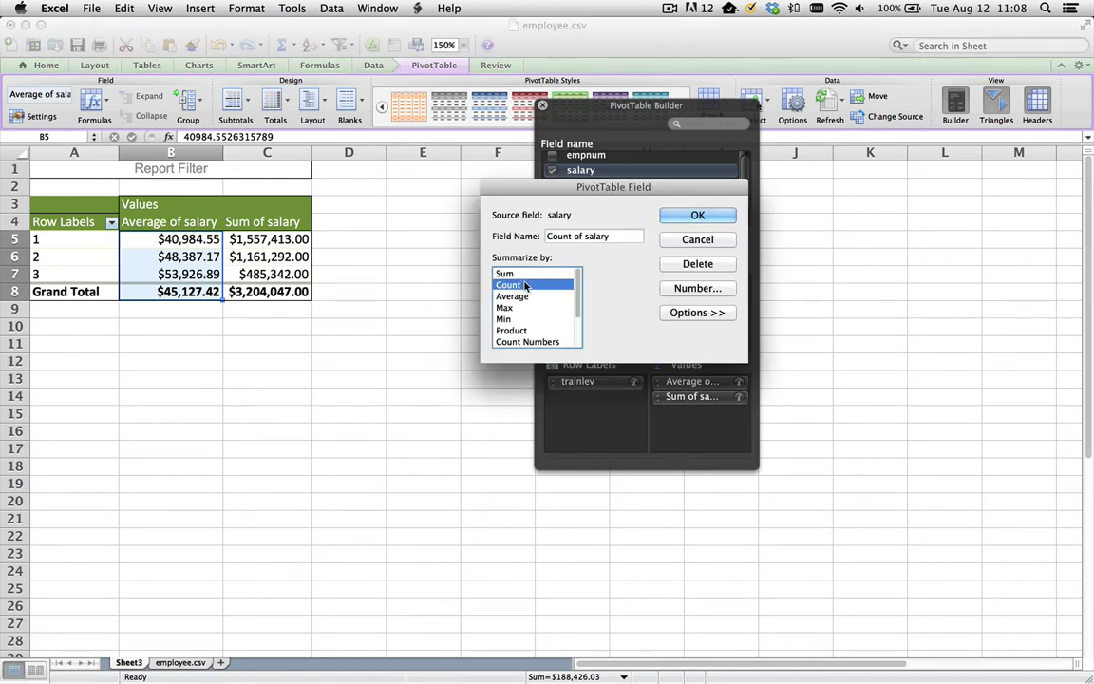
pyautogui.click(697, 215)
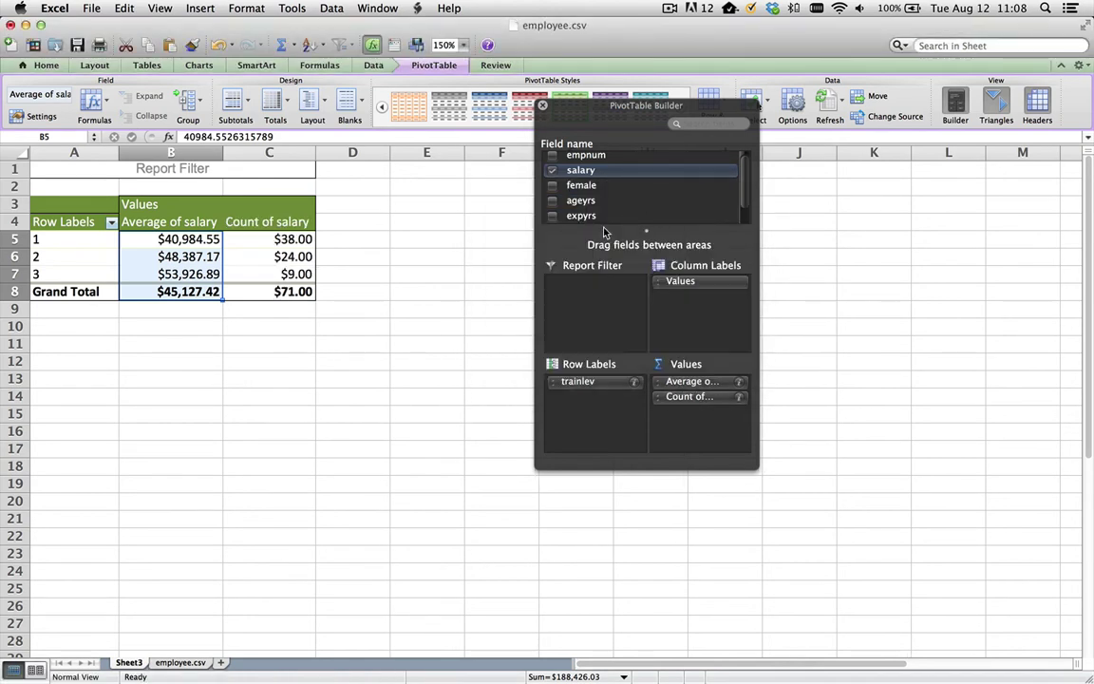
# Format the Count of salary values, including the grand total, as Number with 0 decimal places
pyautogui.moveTo(274, 242); pyautogui.dragTo(268, 291)
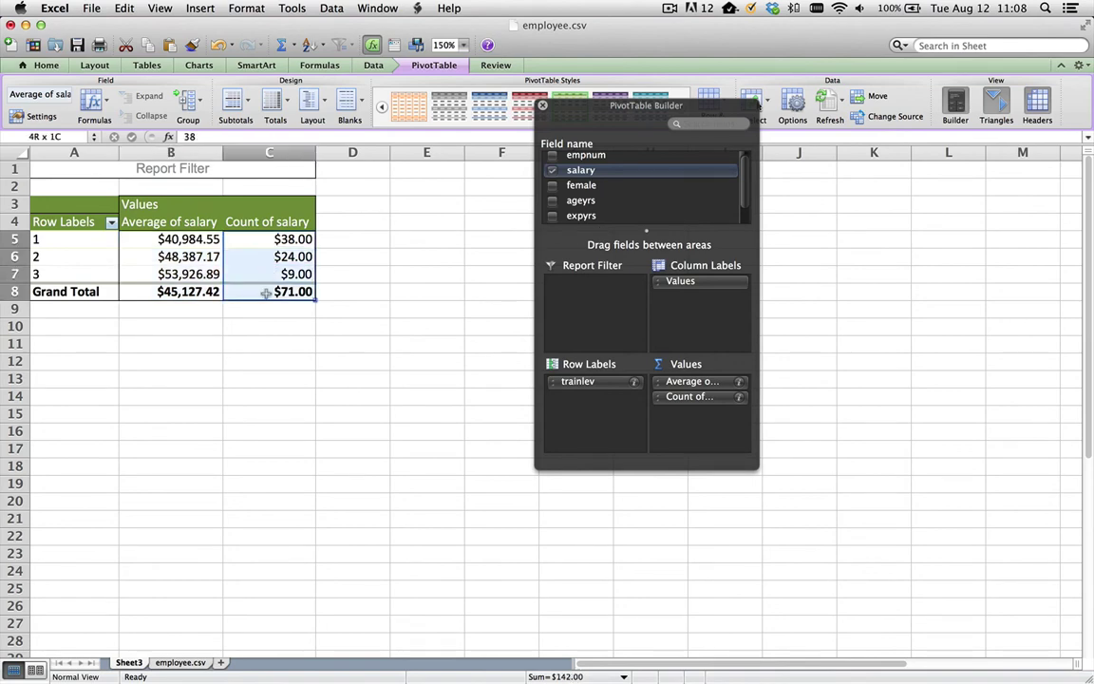
pyautogui.rightClick(268, 273)
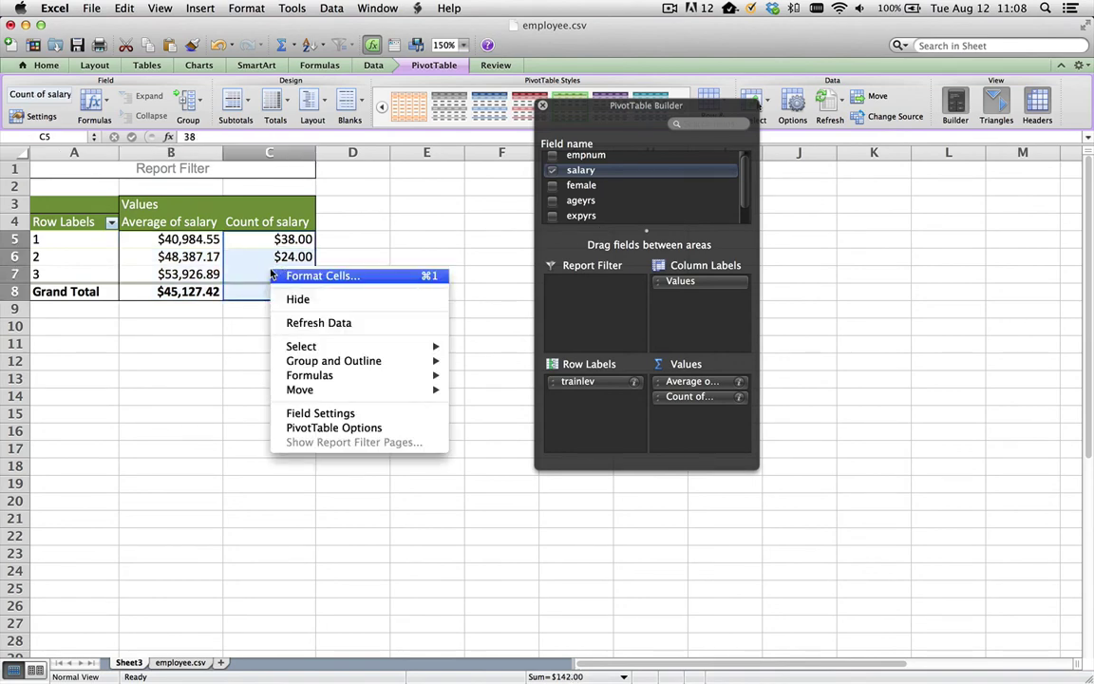
pyautogui.click(290, 277)
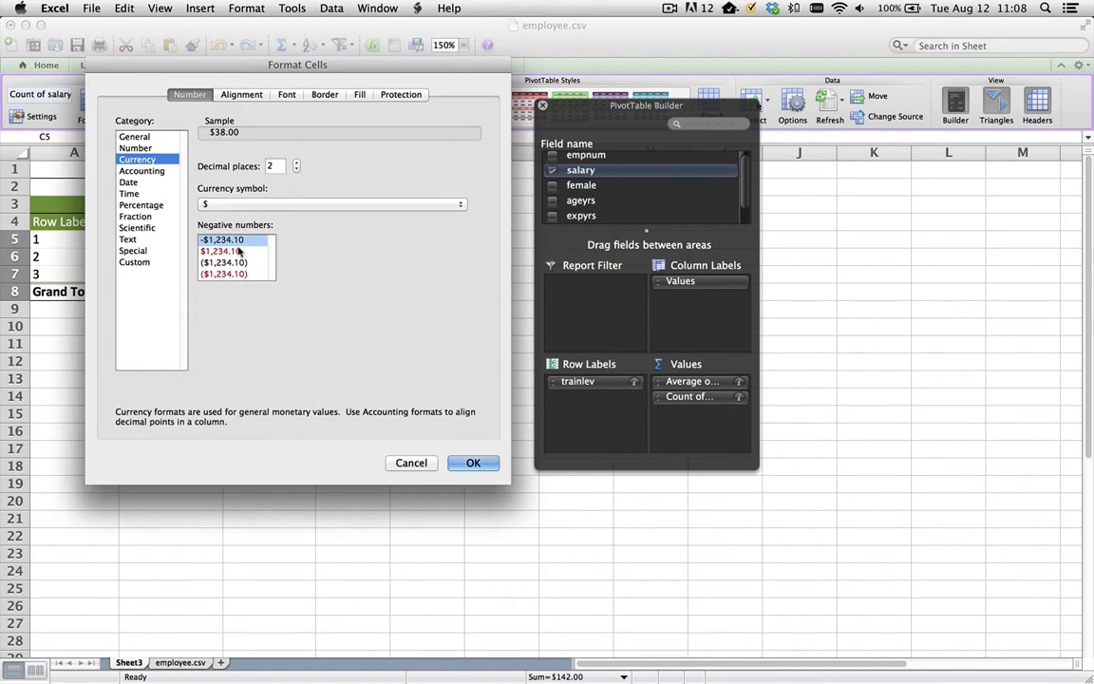
pyautogui.click(136, 148)
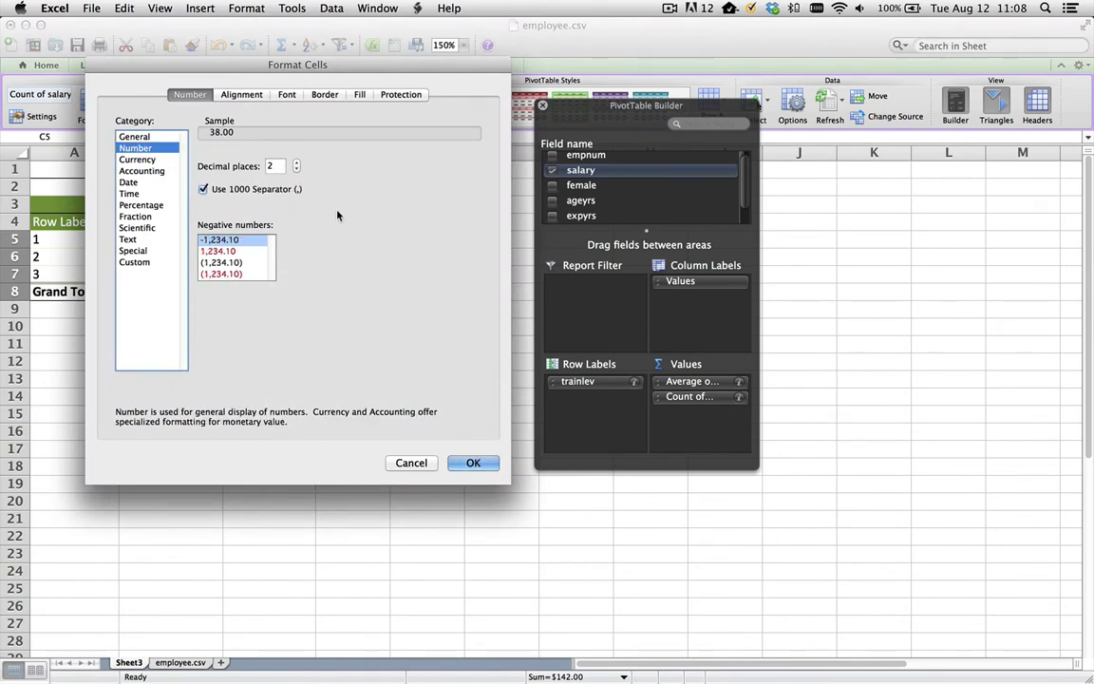
pyautogui.doubleClick(271, 166)
pyautogui.write('0')
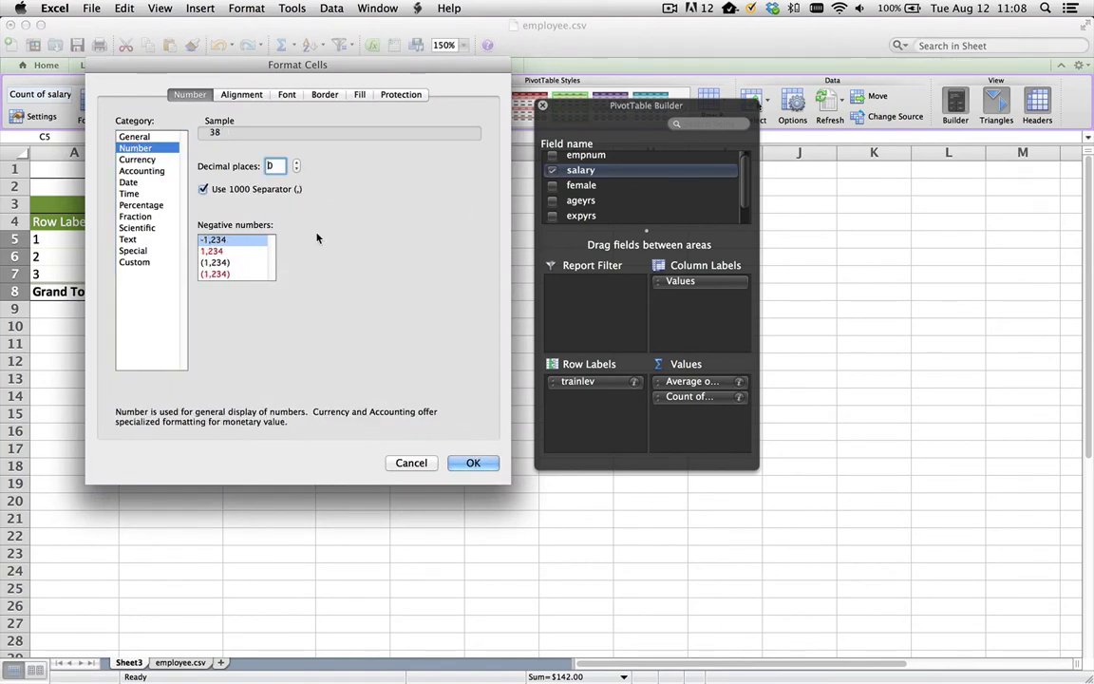
pyautogui.click(464, 464)
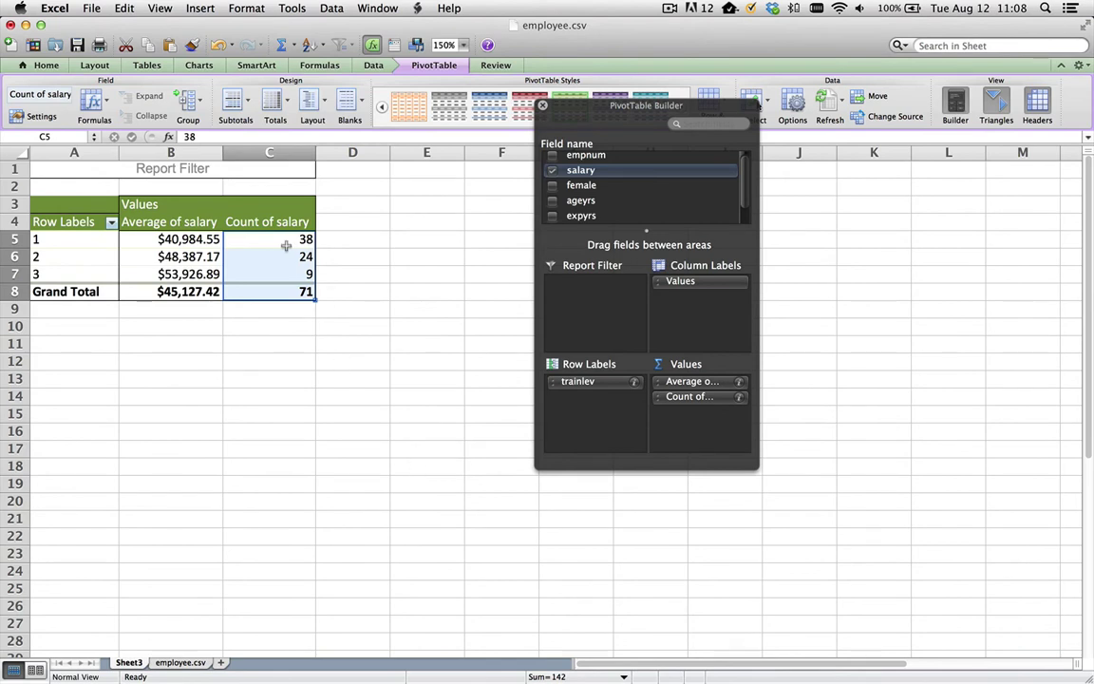
# Add salary to the PivotTable's values a third time and summarize it by Min
pyautogui.click(258, 237)
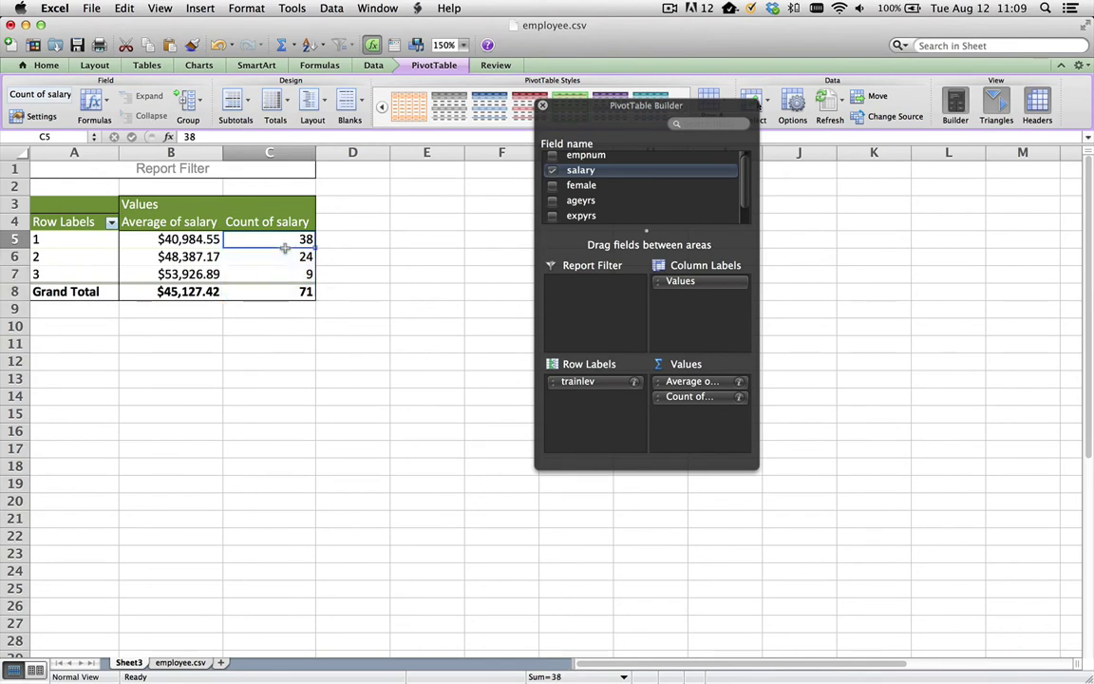
pyautogui.click(262, 275)
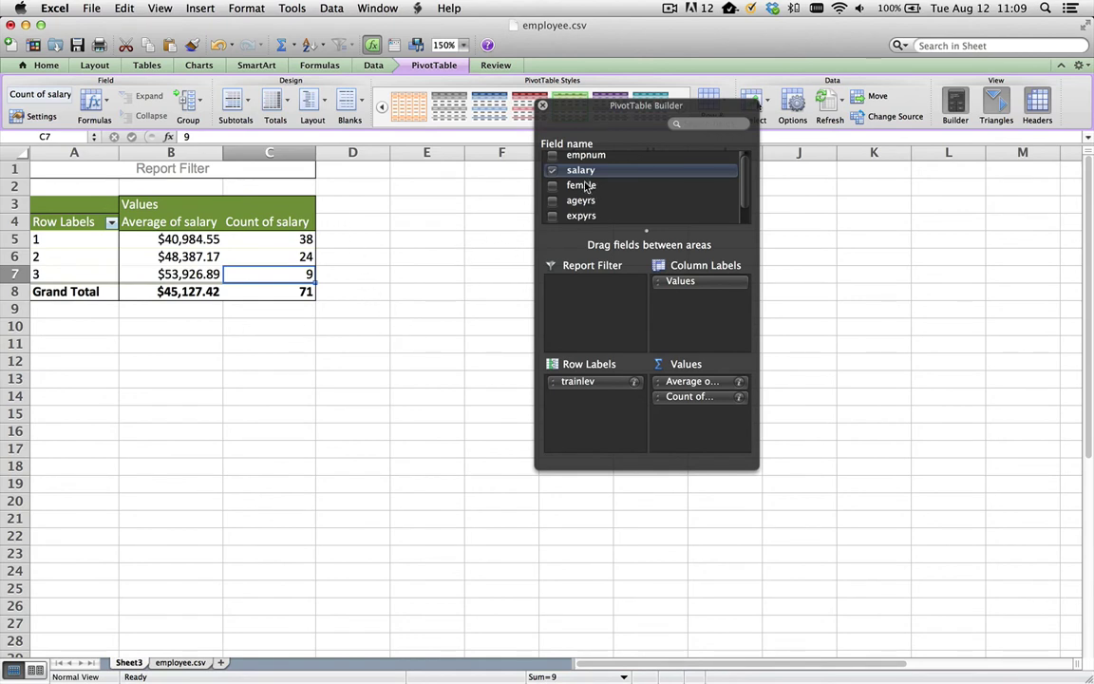
pyautogui.moveTo(574, 175); pyautogui.dragTo(696, 422)
pyautogui.click(740, 415)
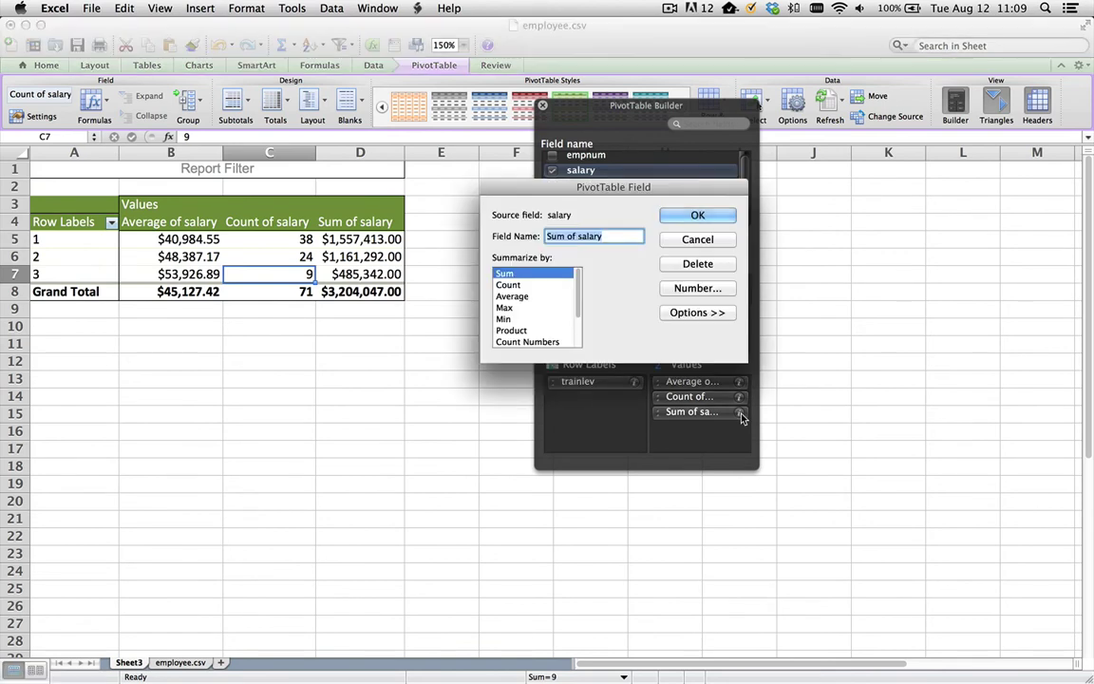
pyautogui.click(507, 319)
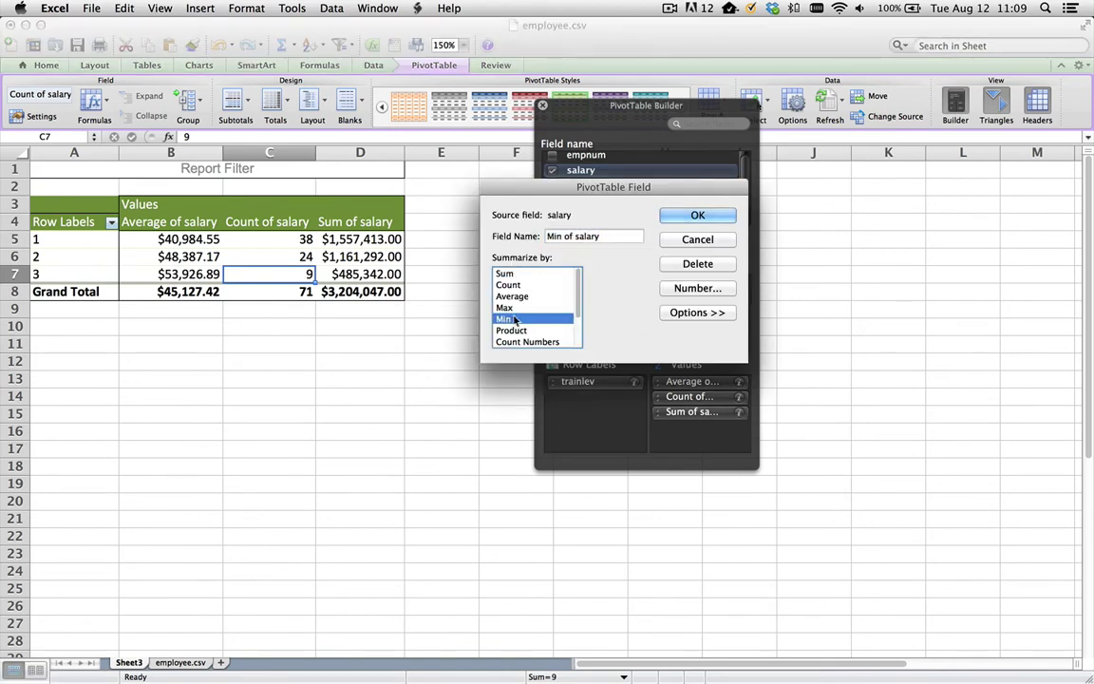
pyautogui.click(698, 215)
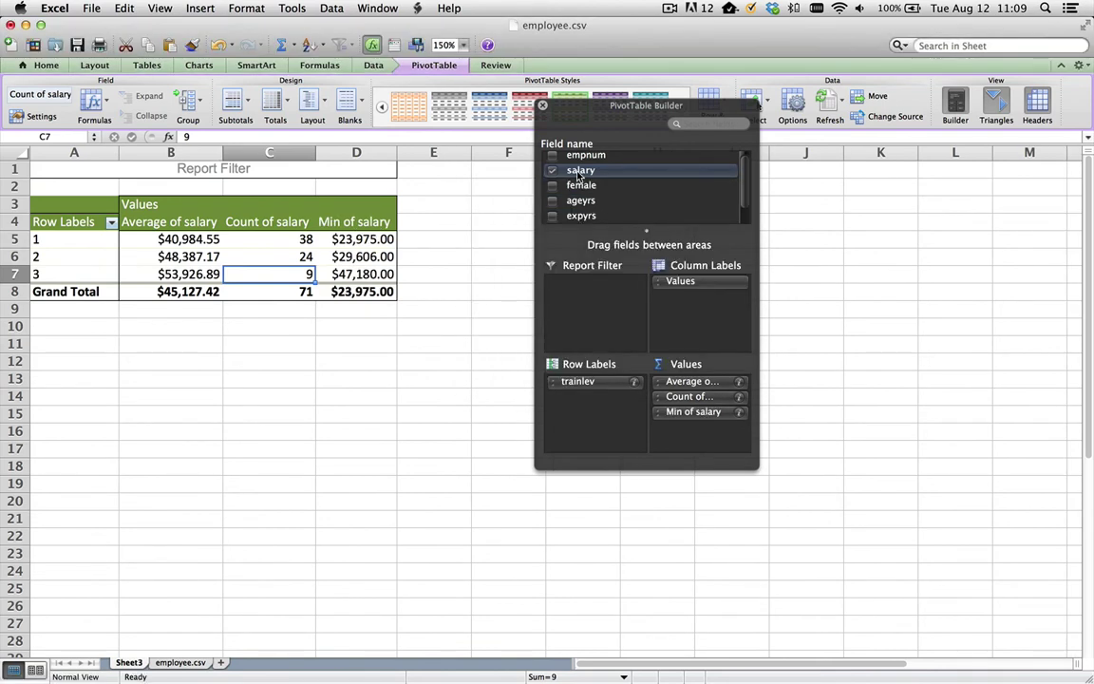
# Add salary to the PivotTable's values once more and summarize it by Max
pyautogui.moveTo(577, 170); pyautogui.dragTo(716, 442)
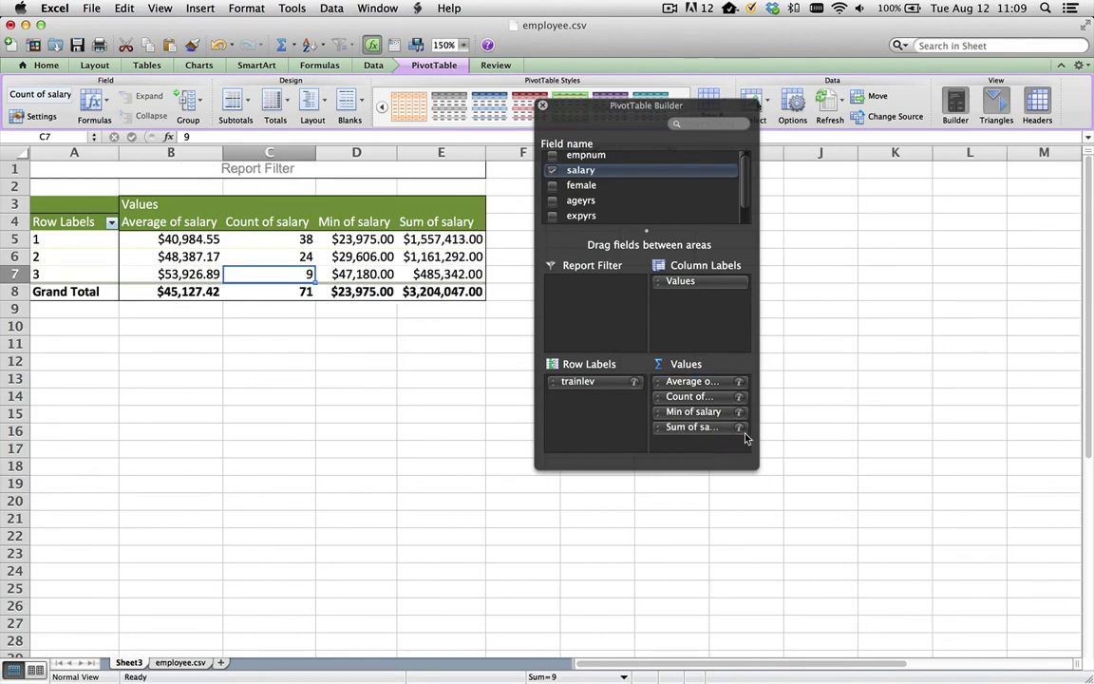
pyautogui.click(739, 428)
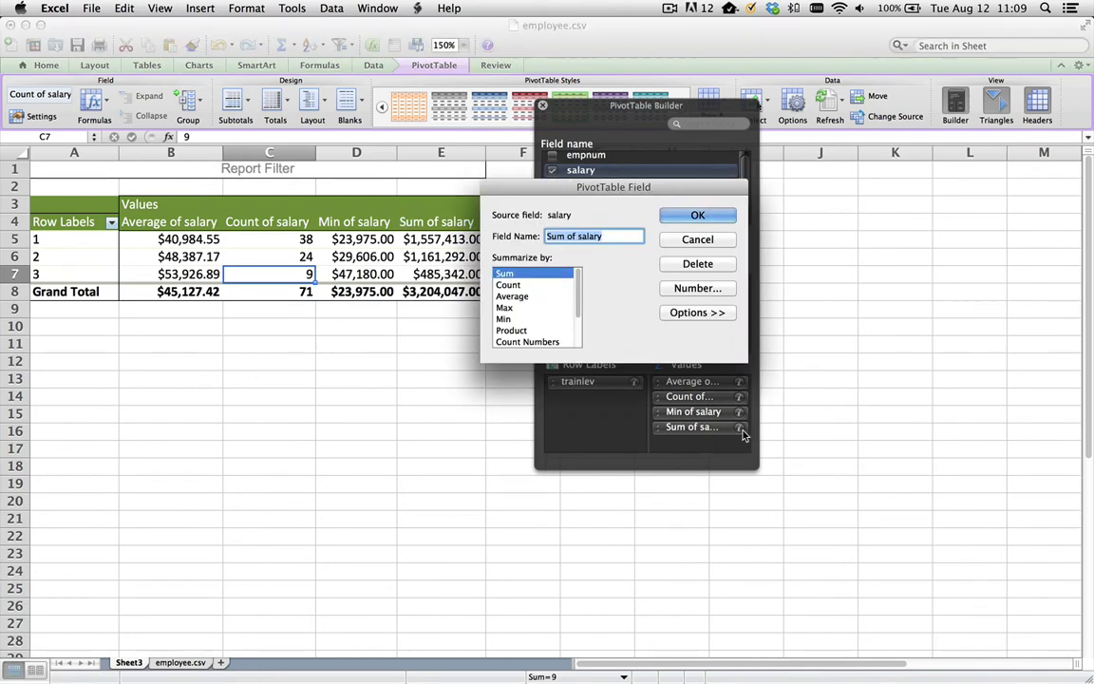
pyautogui.click(504, 307)
pyautogui.click(698, 216)
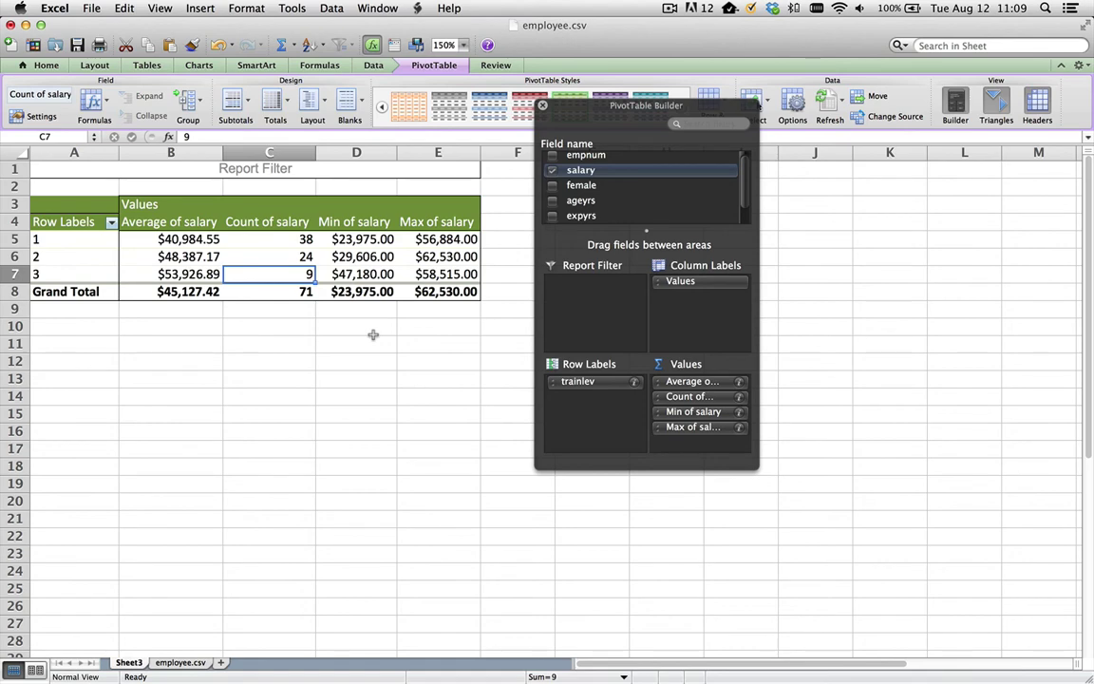
# Switch to the PDF in Preview and review the conditional medians and the mean salaries by gender and training level
pyautogui.press('super+Tab')
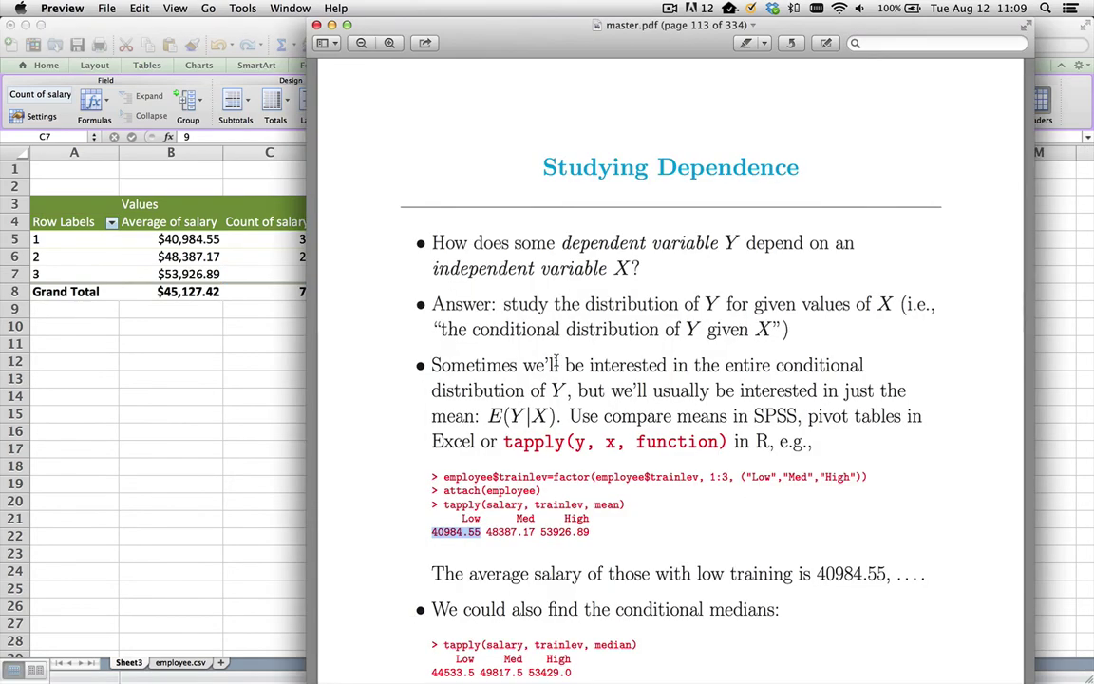
pyautogui.scroll(-2, 589, 508)
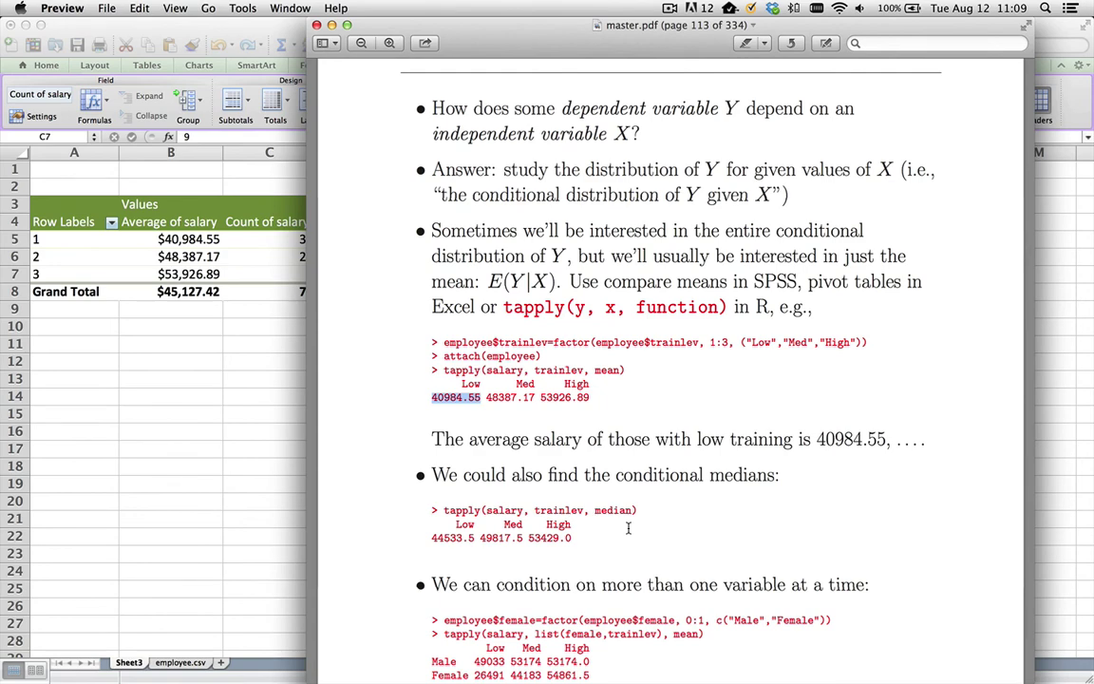
pyautogui.scroll(-3, 627, 528)
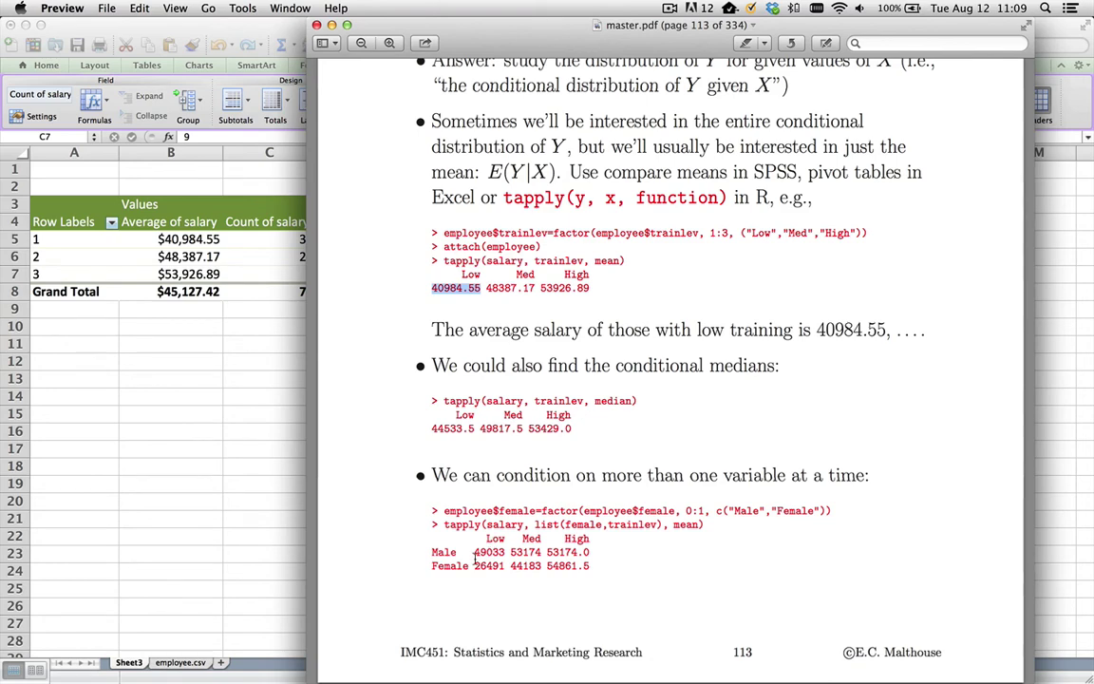
# Return to Excel and add female to the PivotTable's row labels beneath trainlev
pyautogui.press('super+Tab')
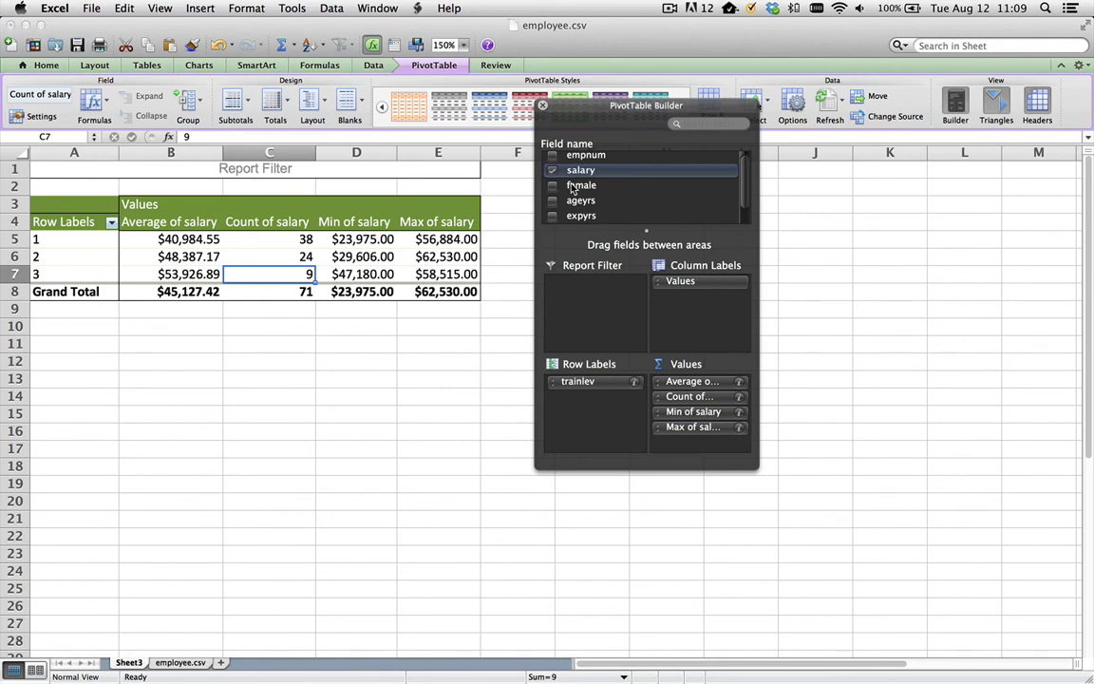
pyautogui.moveTo(571, 188); pyautogui.dragTo(610, 407)
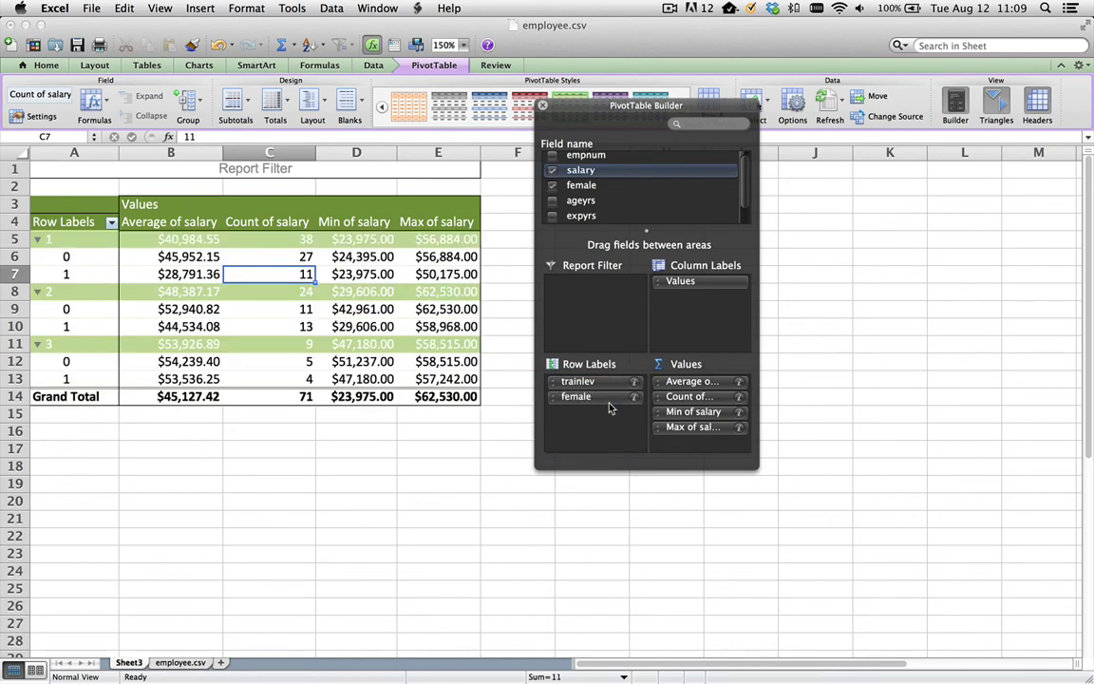